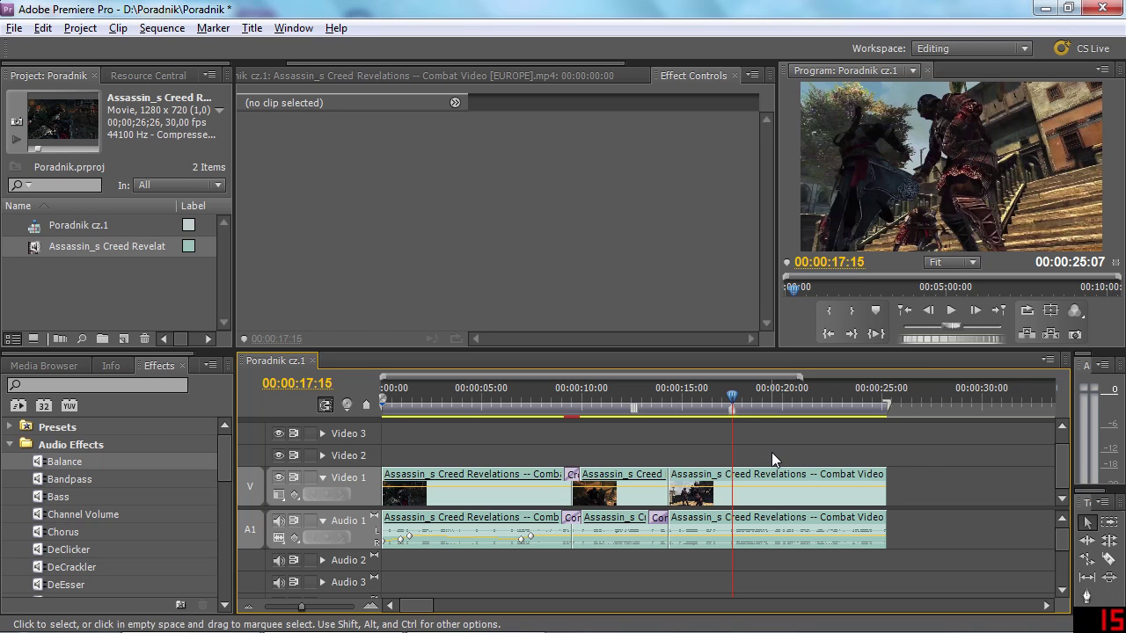
Bring up Export Settings for Poradnik cz.1 (Ctrl+M) and review the Video, Audio and FTP tabs.
key(ctrl+m)
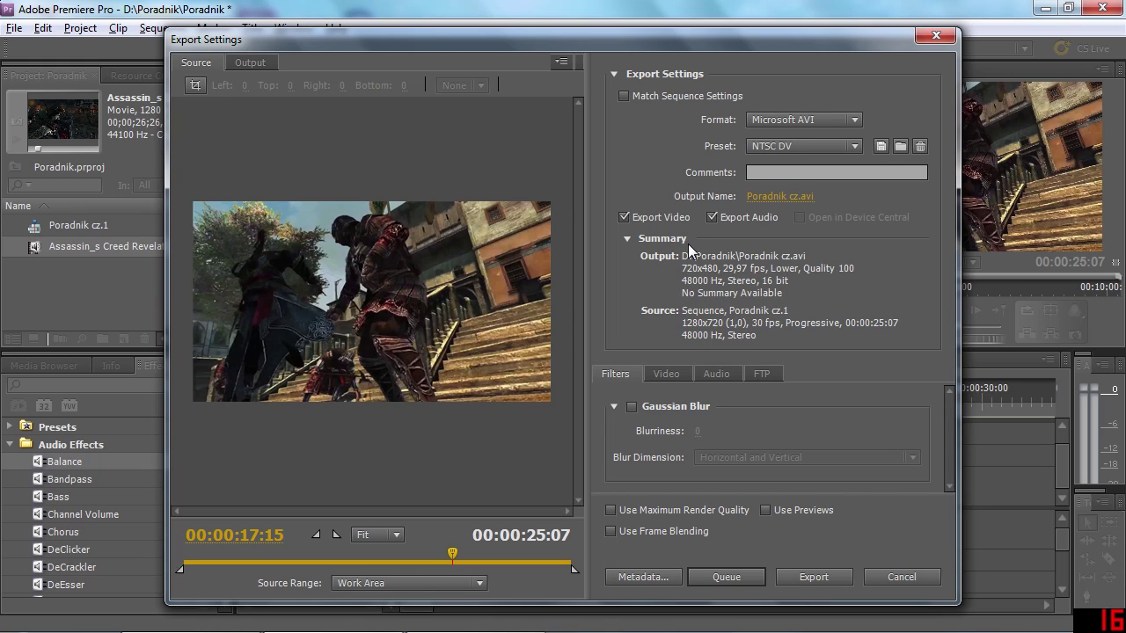
click(666, 373)
click(716, 374)
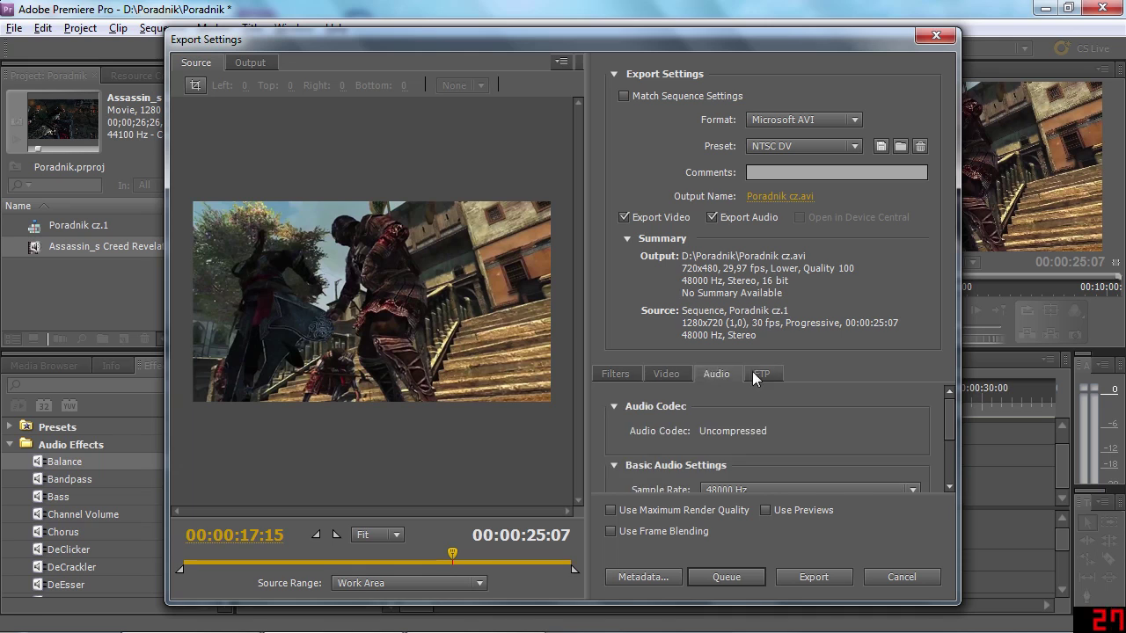
click(762, 374)
click(633, 374)
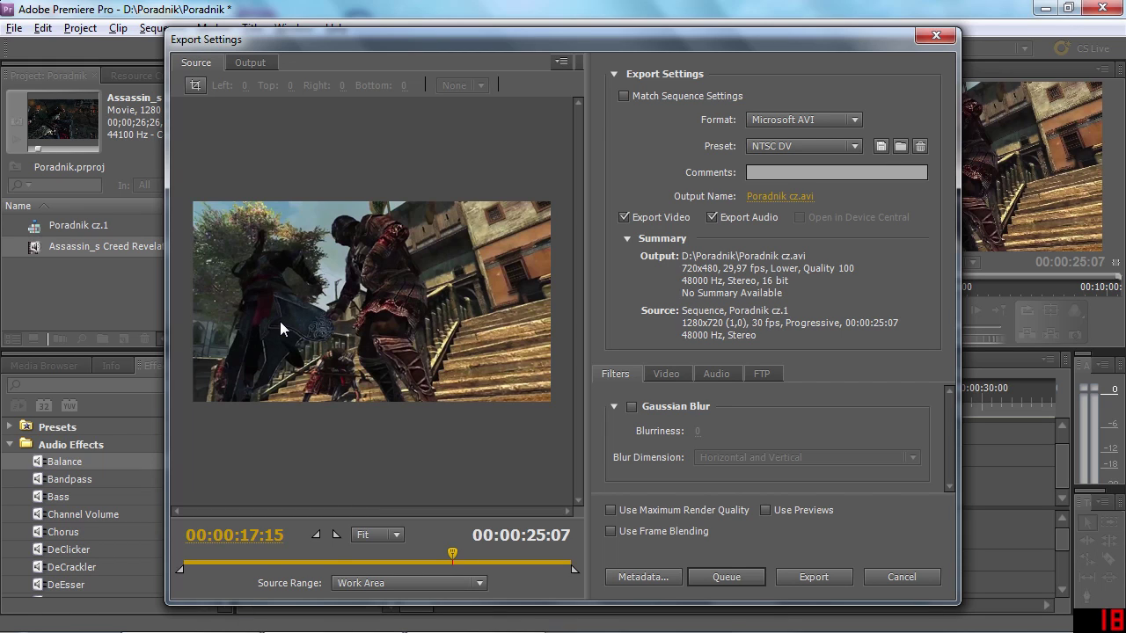
Scrub the preview and trim the export source range to a custom 00:00:15:00.
mouse_move(453, 553)
mouse_down()
mouse_move(223, 553)
mouse_move(460, 553)
mouse_up()
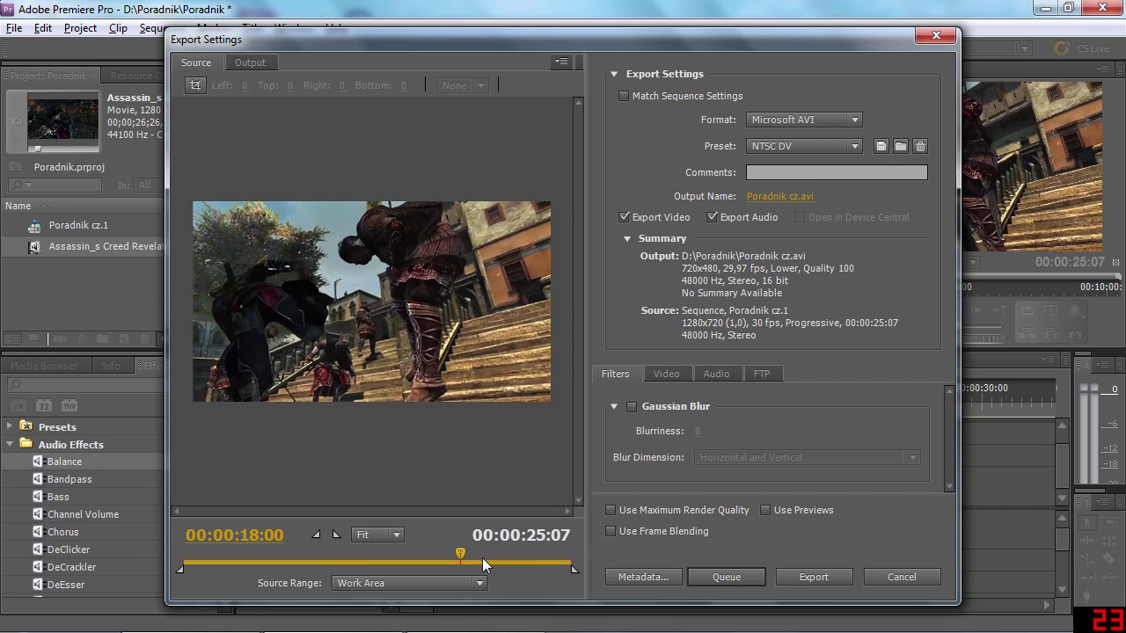
drag(460, 553, 364, 553)
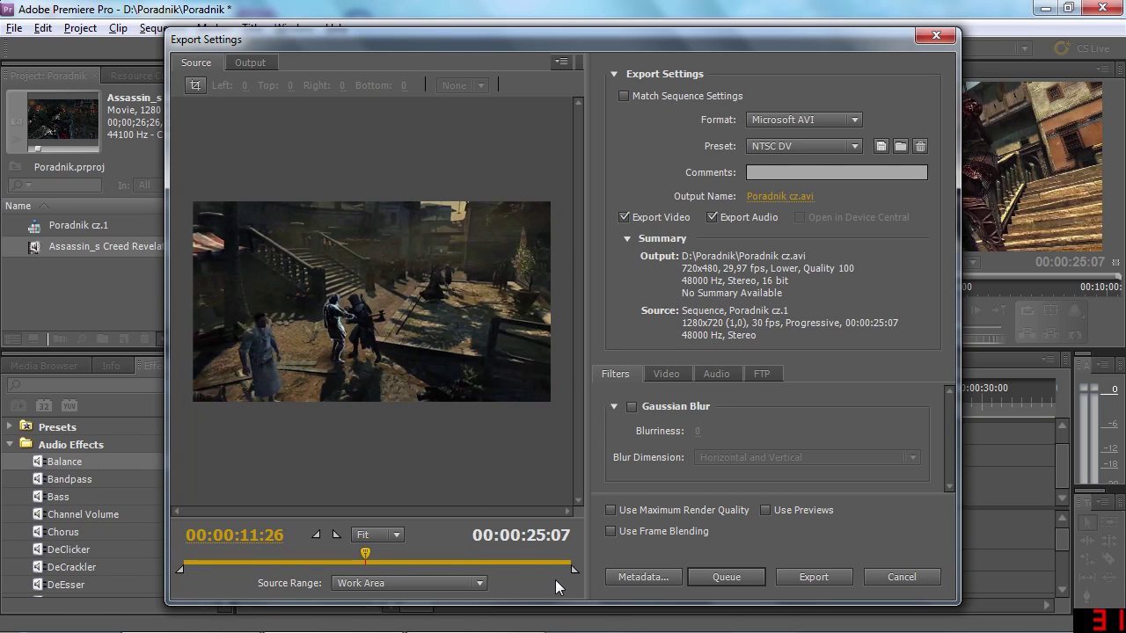
mouse_move(574, 570)
mouse_down()
mouse_move(394, 580)
mouse_move(341, 563)
mouse_up()
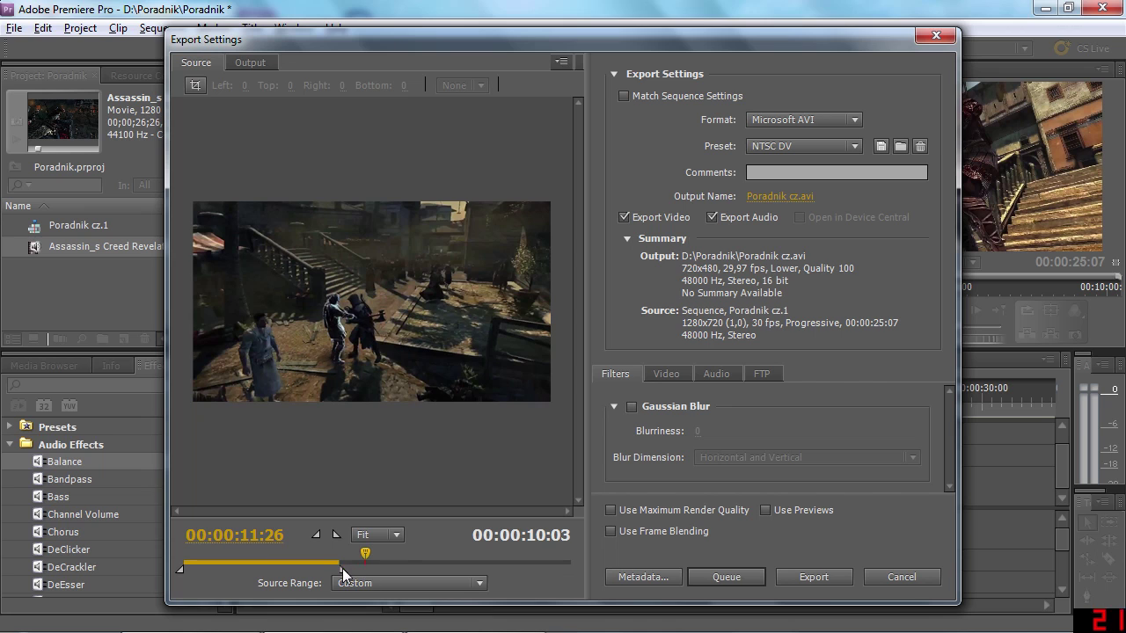
mouse_move(342, 568)
mouse_down()
mouse_move(509, 566)
mouse_move(266, 569)
mouse_move(401, 568)
mouse_up()
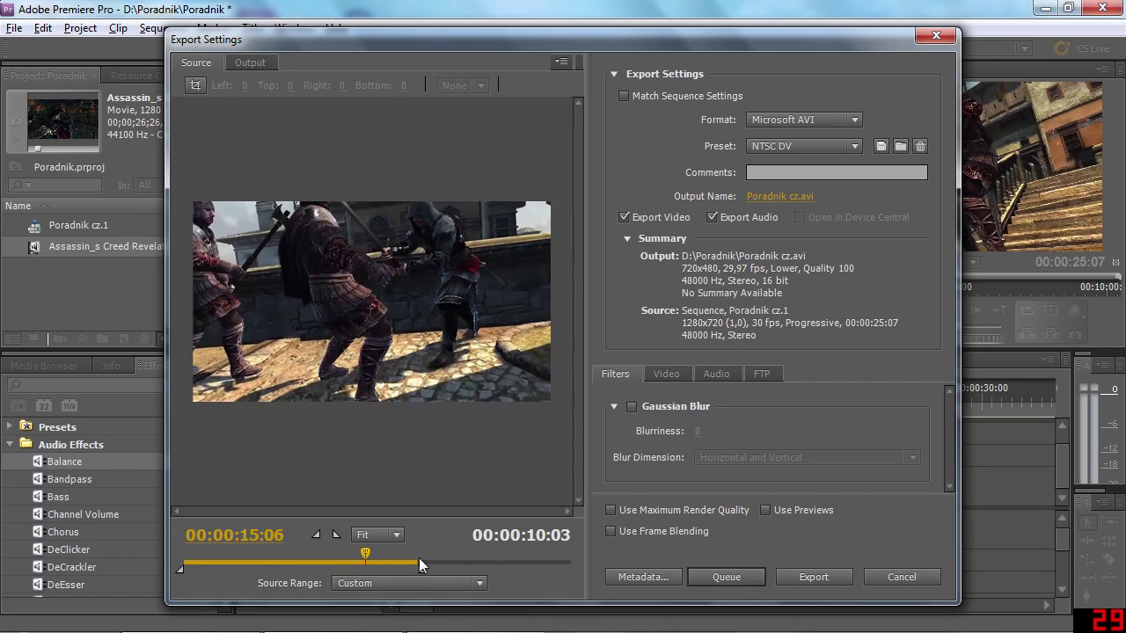
drag(401, 568, 417, 568)
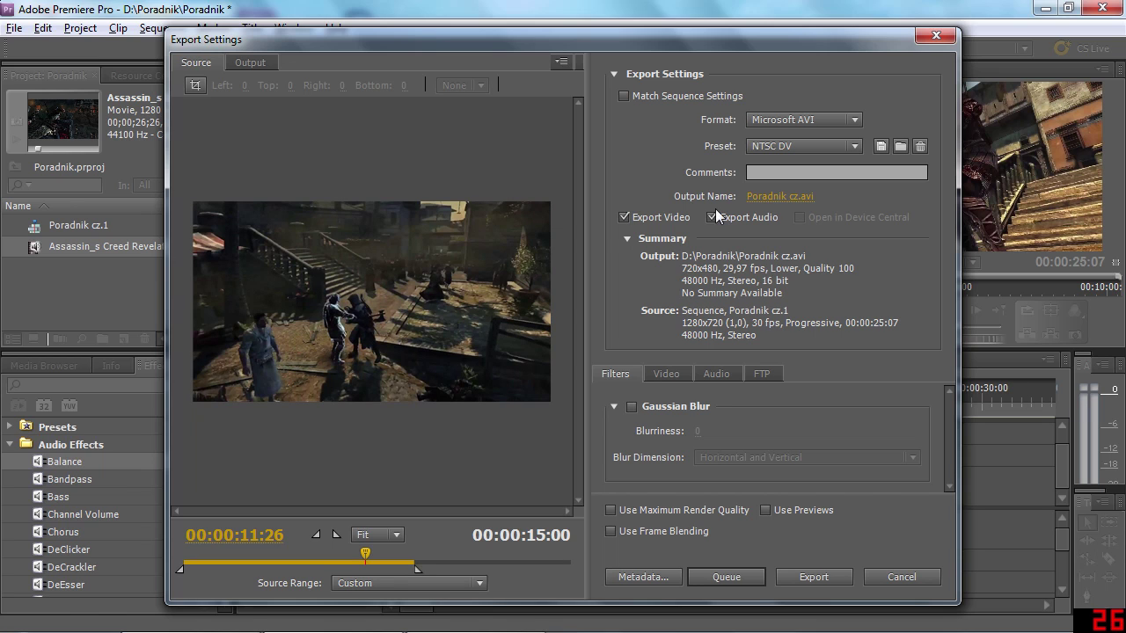
Switch the export format to H.264 and apply the YouTube Widescreen HD preset at 1280x720.
click(811, 122)
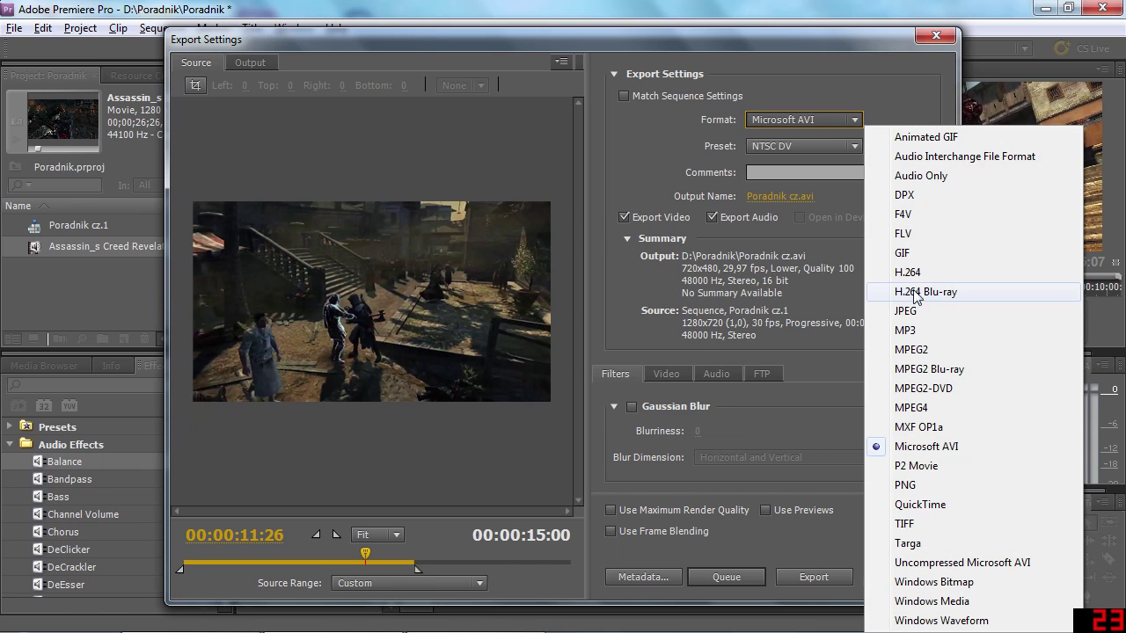
click(928, 268)
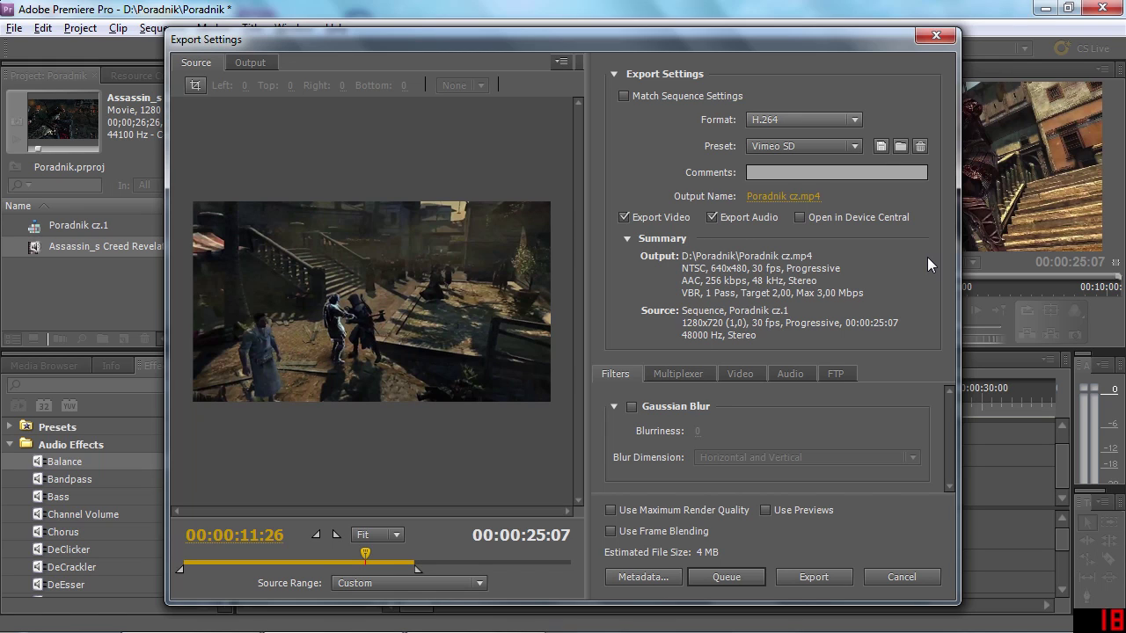
click(787, 146)
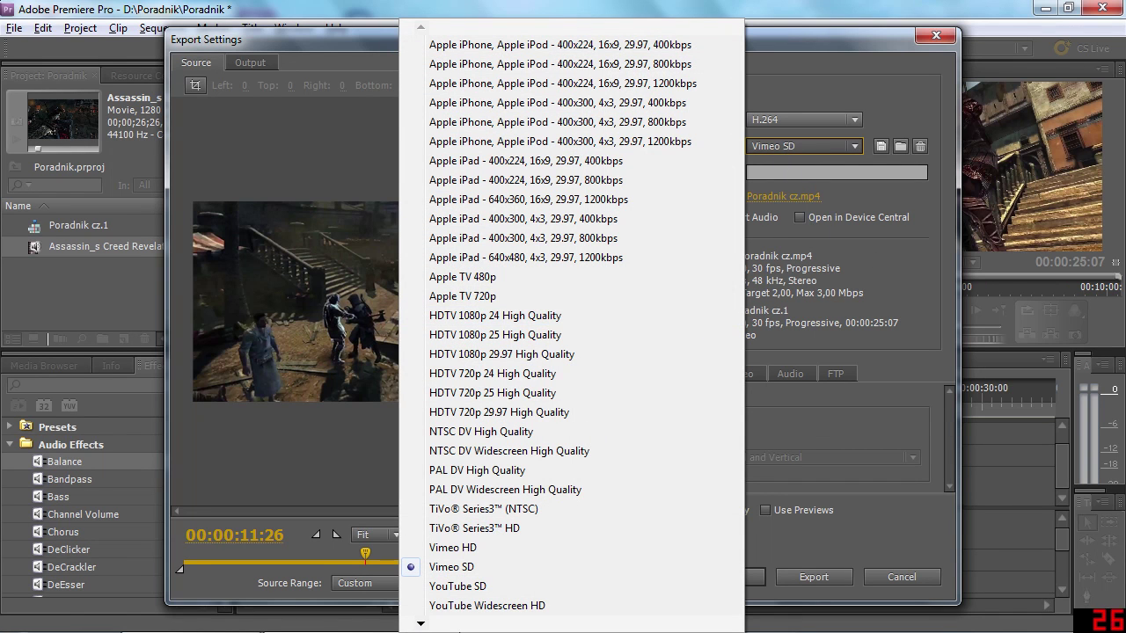
mouse_move(421, 623)
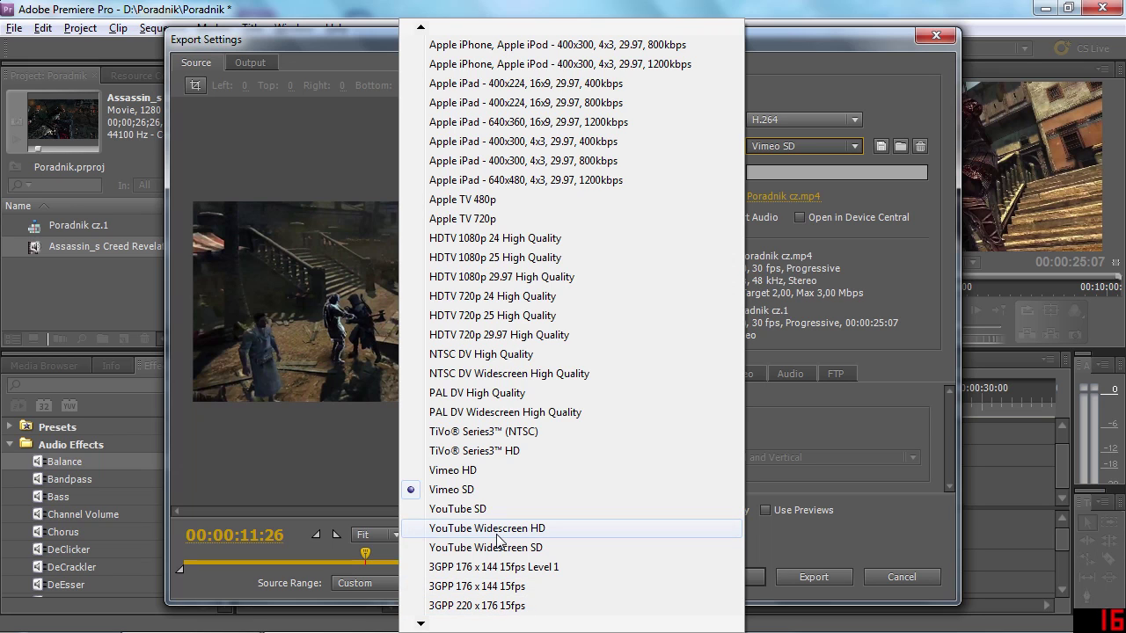
click(497, 535)
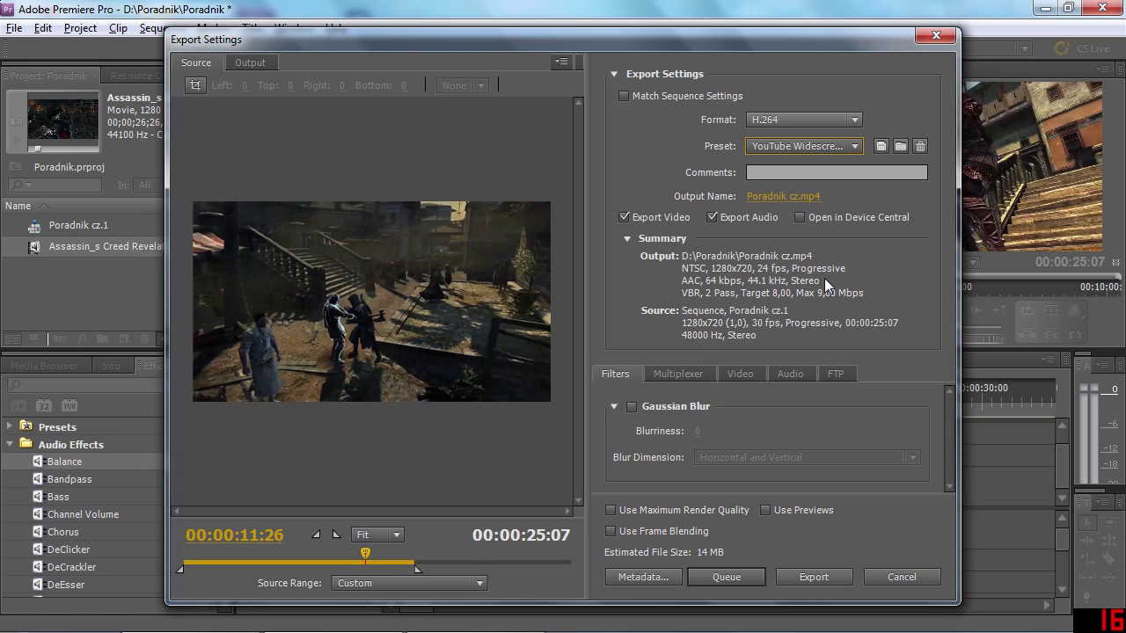
Check the Multiplexer settings showing the MP4 container.
click(655, 373)
click(623, 373)
click(666, 373)
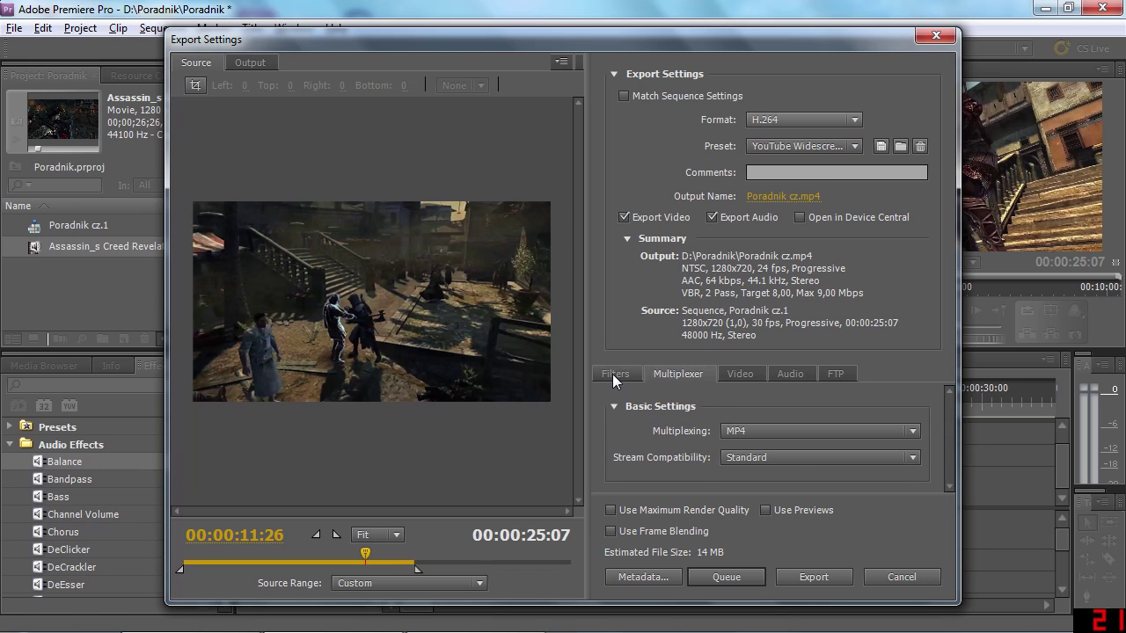
click(616, 374)
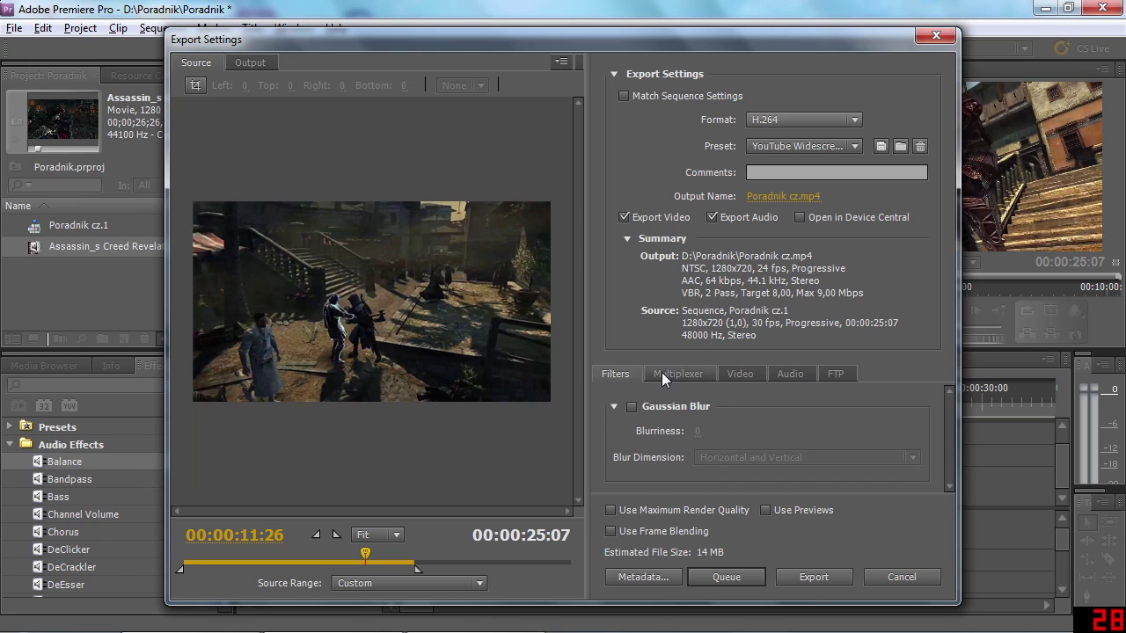
click(661, 373)
Show the basic video settings down to the 1280x720 frame size and 24 fps rate.
click(736, 374)
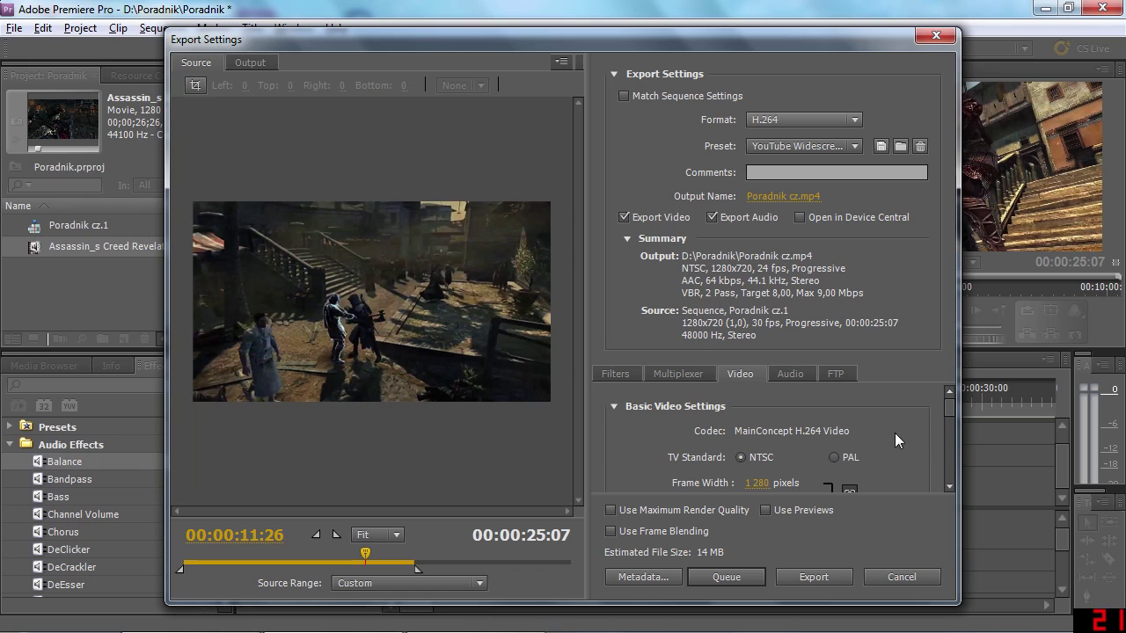
drag(947, 411, 951, 423)
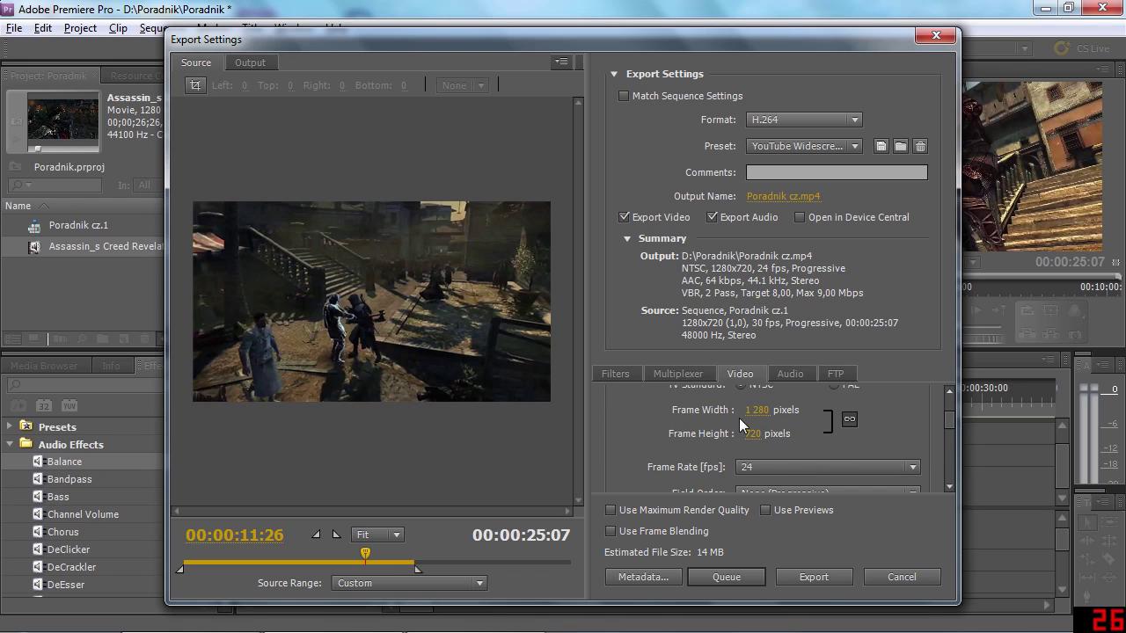
drag(757, 416, 760, 414)
drag(949, 418, 947, 423)
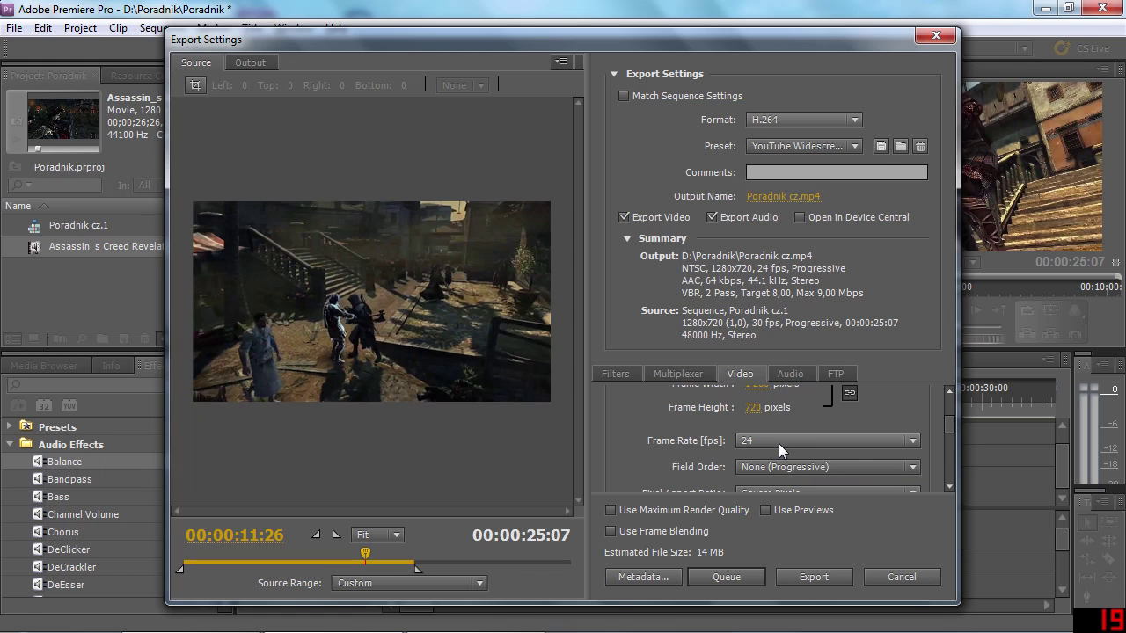
Change the export frame rate from 24 to 30 fps, making the preset Custom.
click(778, 444)
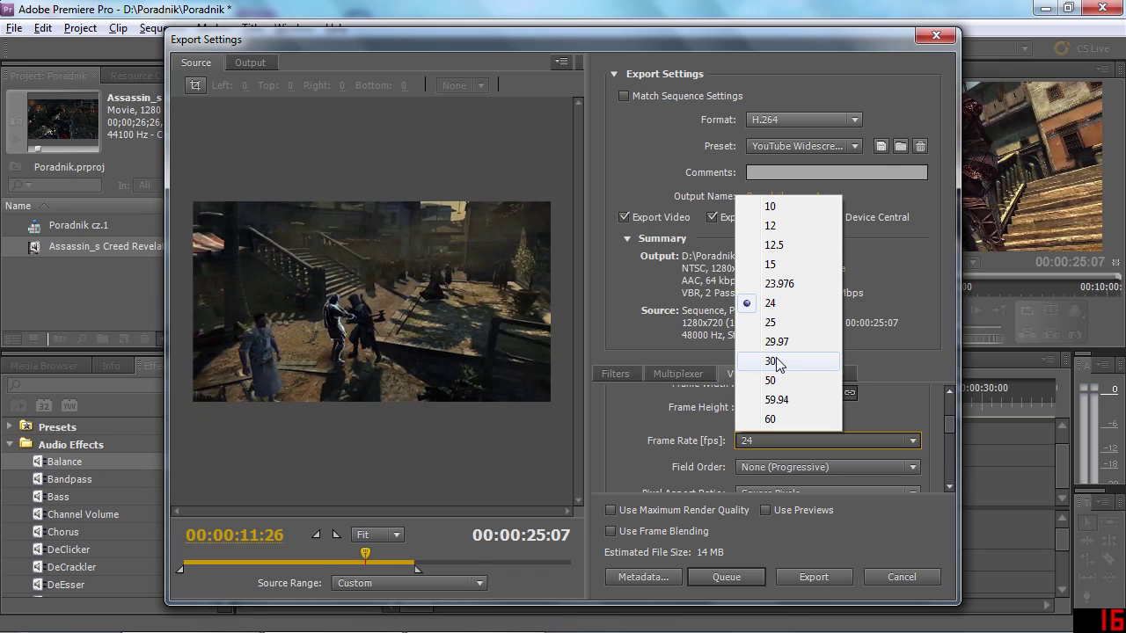
click(776, 359)
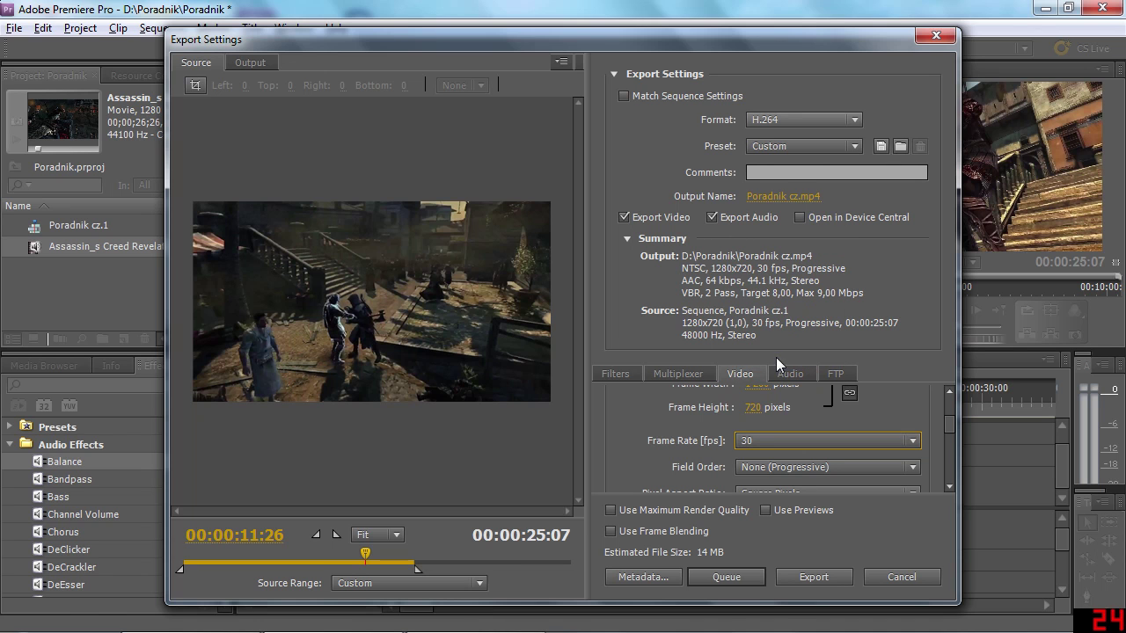
mouse_move(369, 39)
mouse_down()
mouse_move(294, 12)
mouse_move(397, 32)
mouse_up()
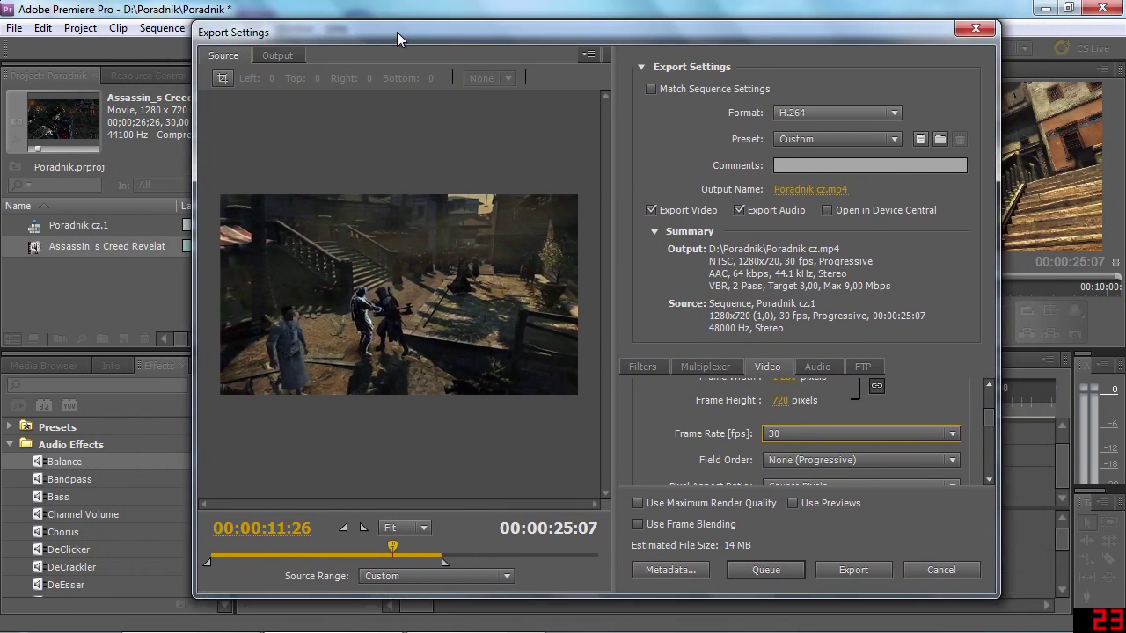
scroll(677, 423, down, 3)
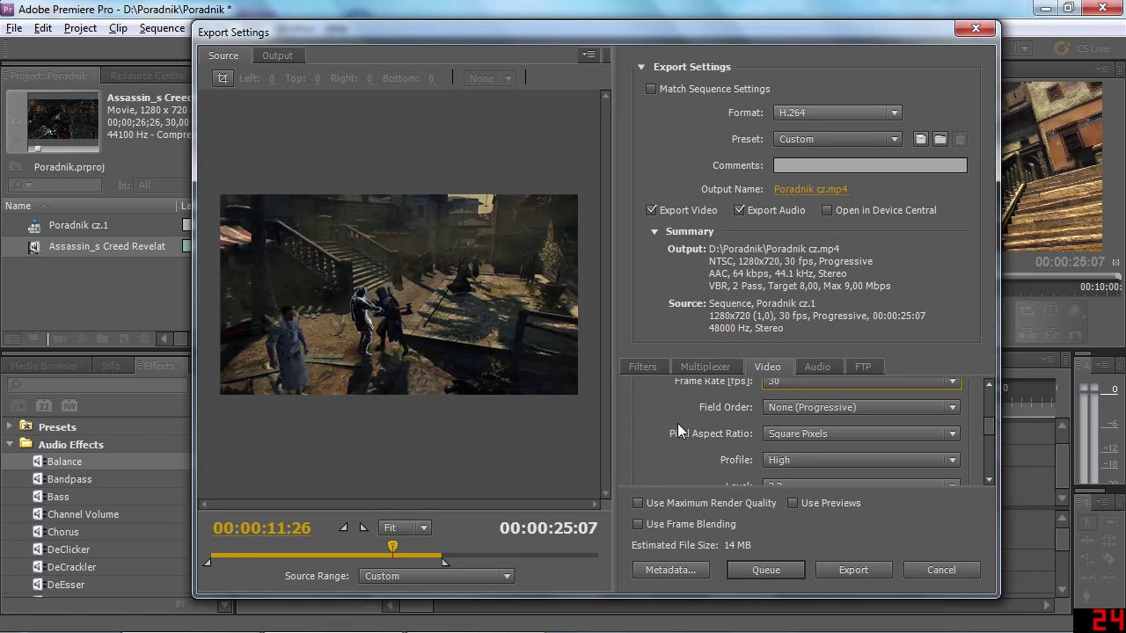
click(797, 387)
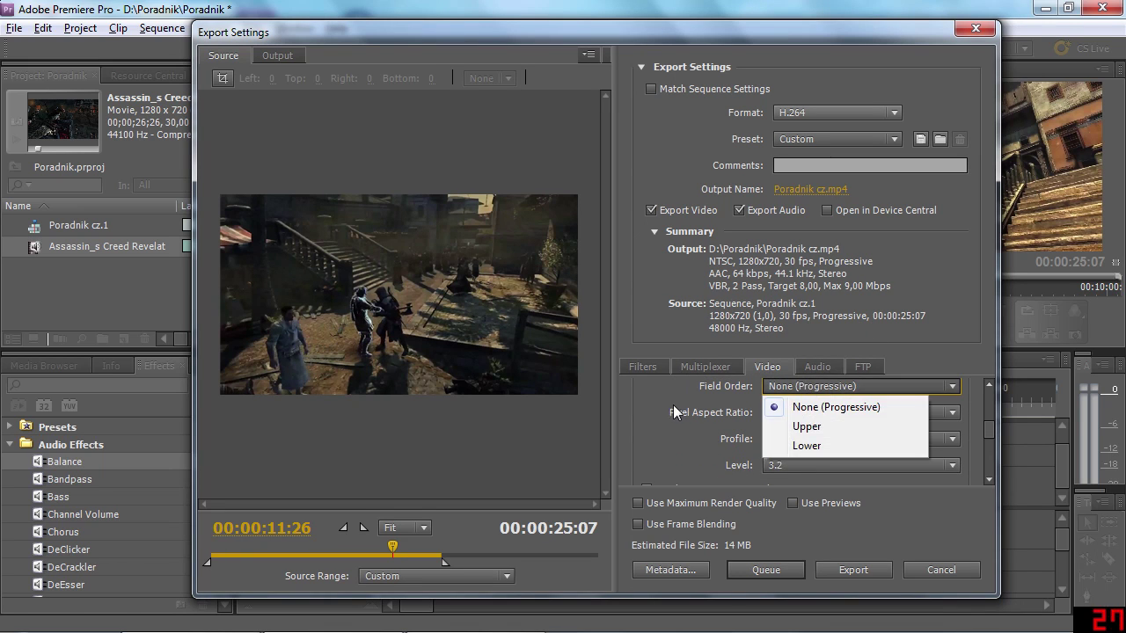
click(676, 405)
click(835, 388)
click(715, 413)
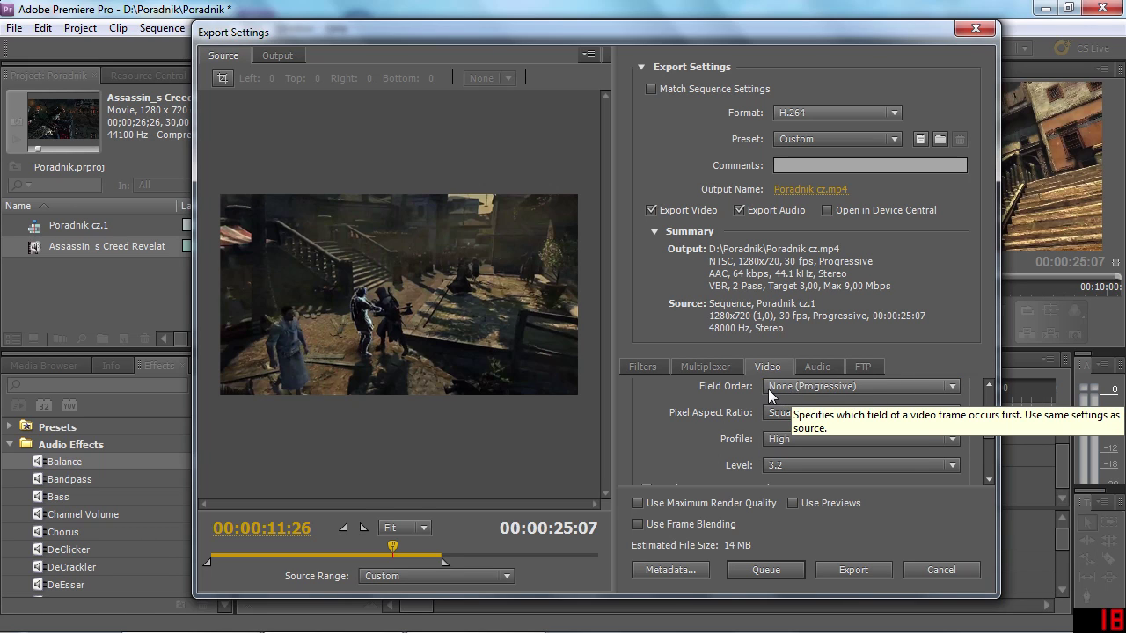
click(766, 389)
click(730, 387)
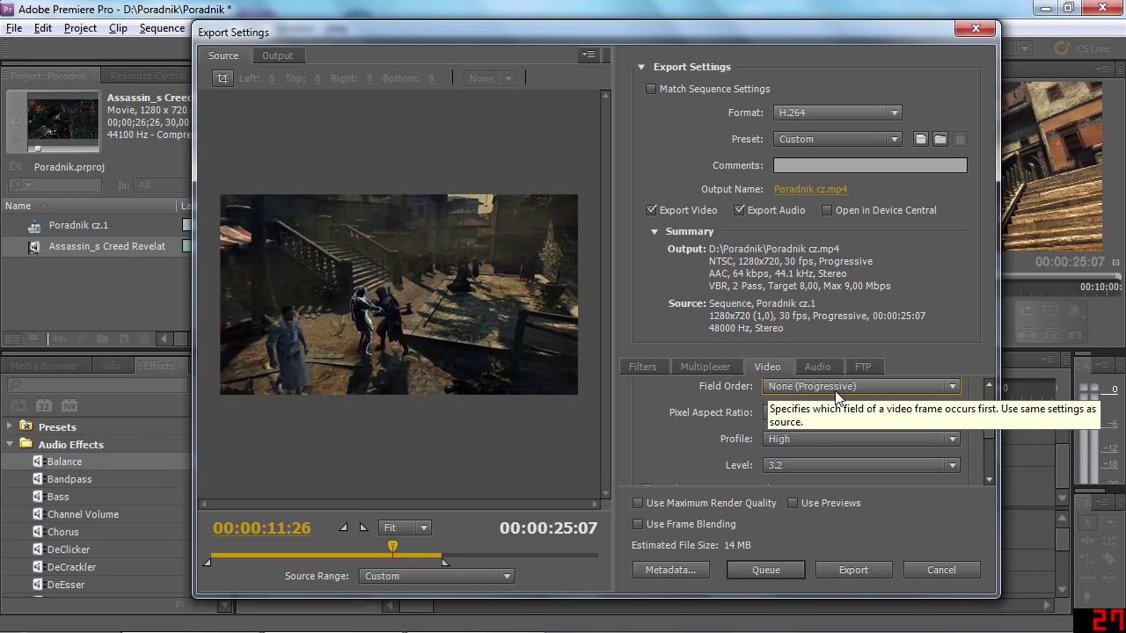
click(767, 390)
click(724, 391)
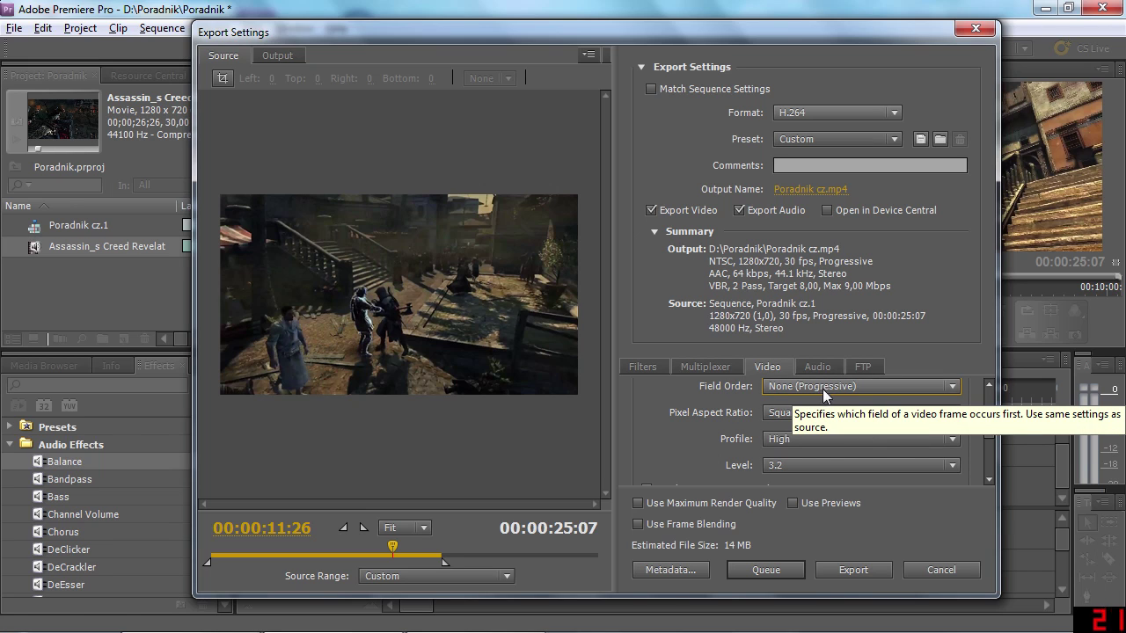
click(823, 412)
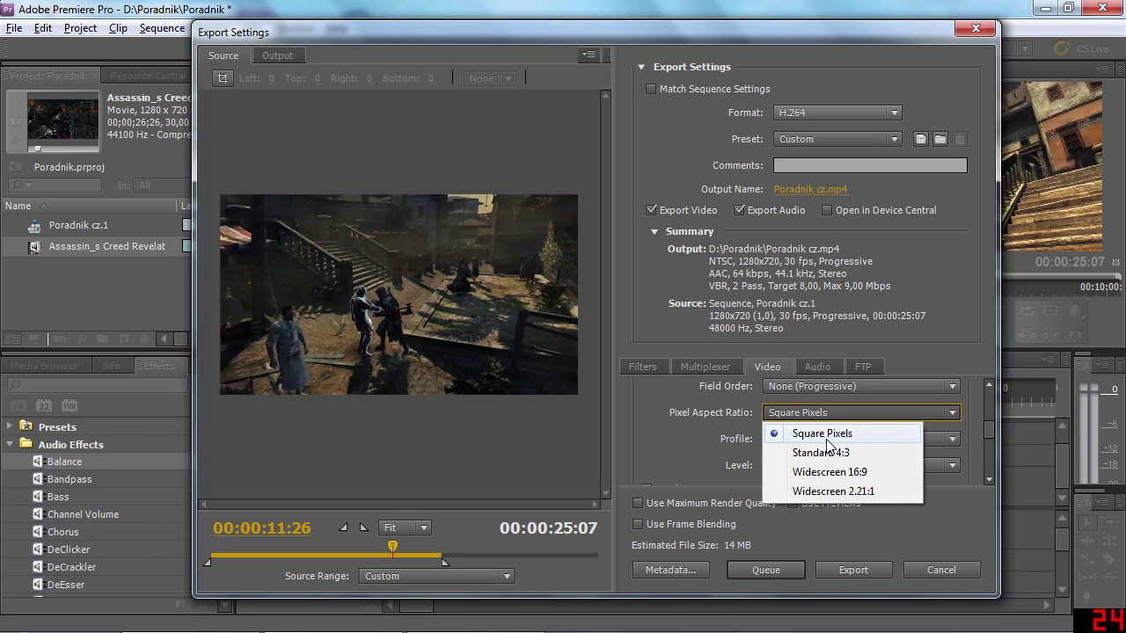
click(826, 437)
scroll(678, 434, down, 1)
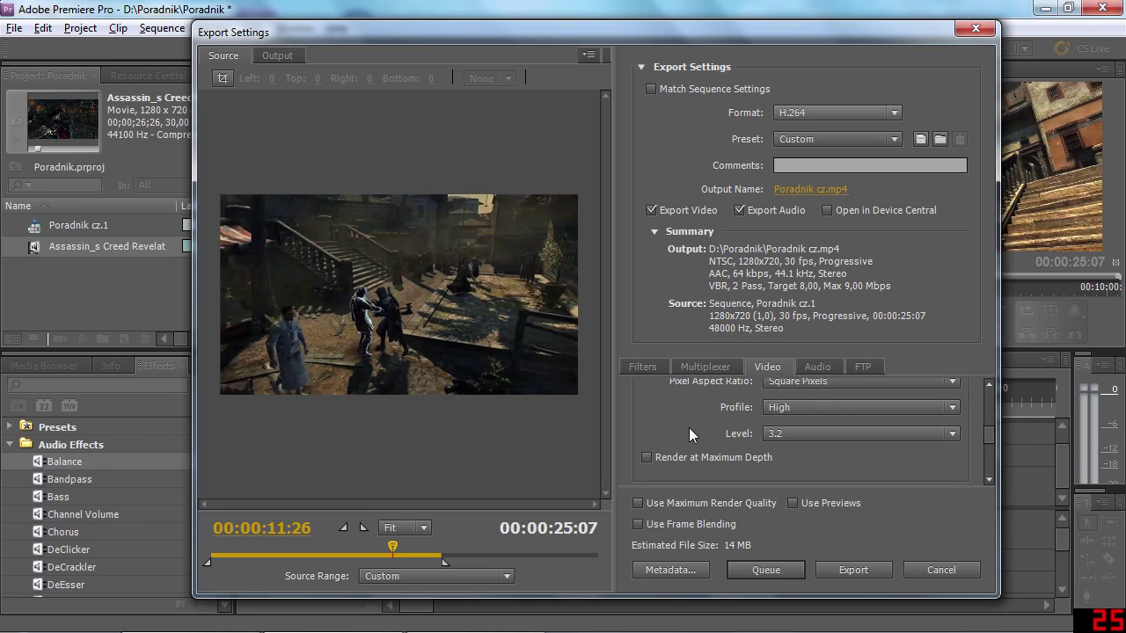
click(840, 407)
click(840, 407)
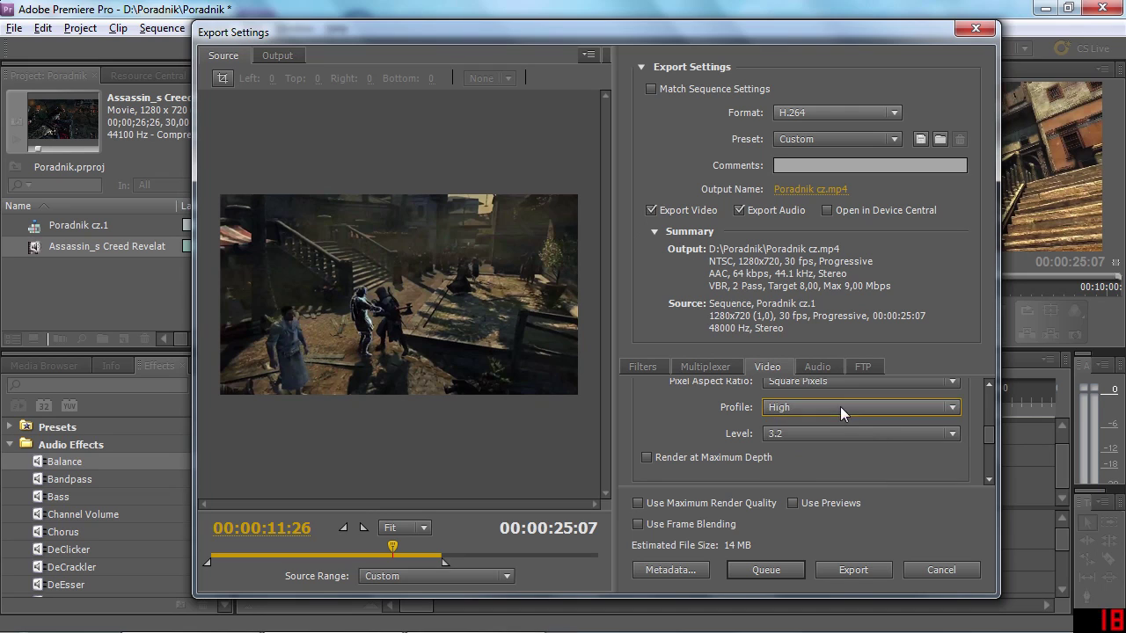
click(807, 431)
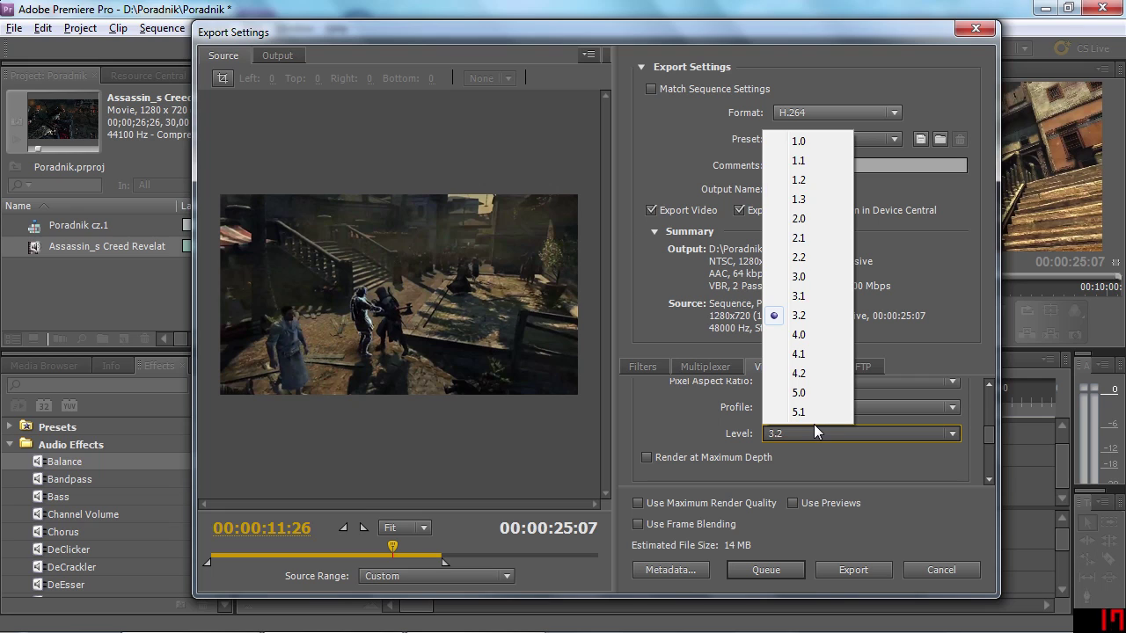
click(926, 290)
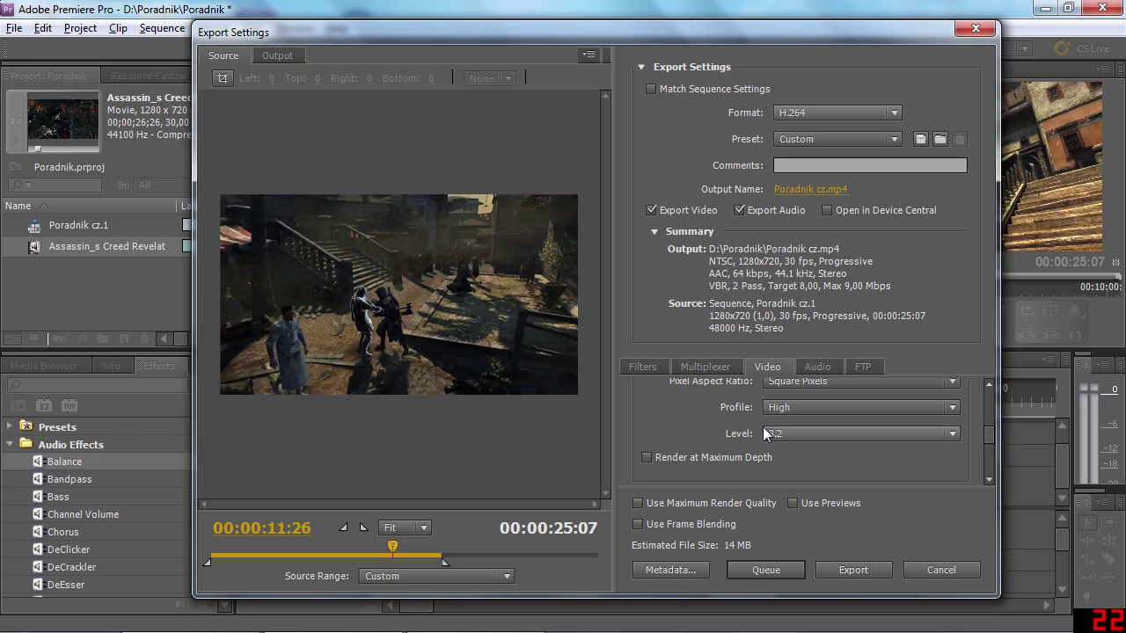
click(766, 432)
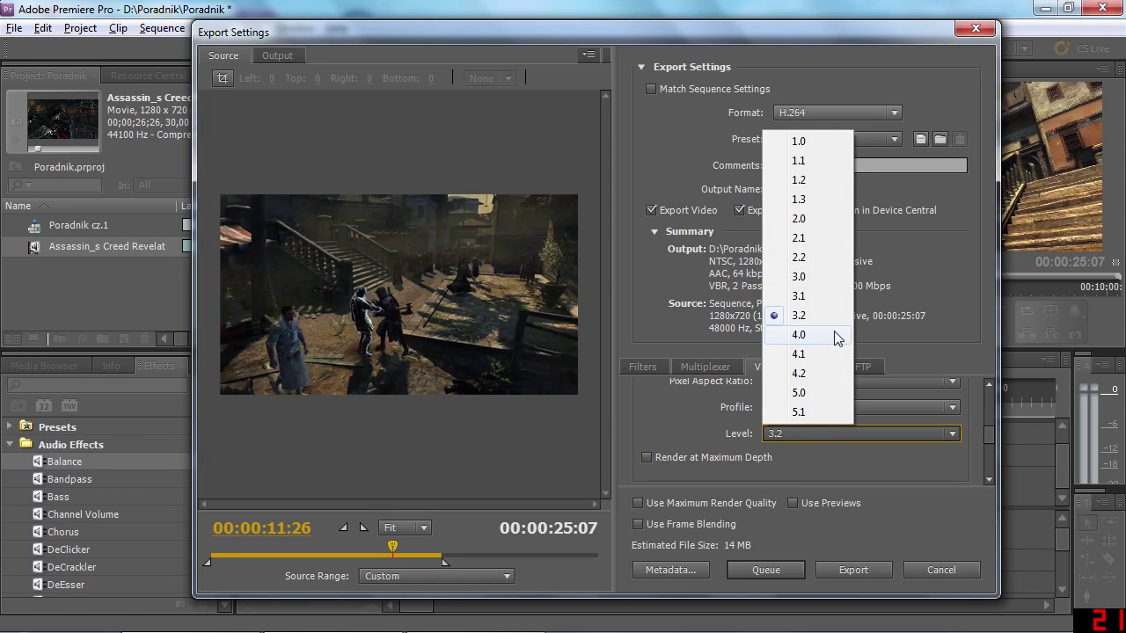
click(713, 437)
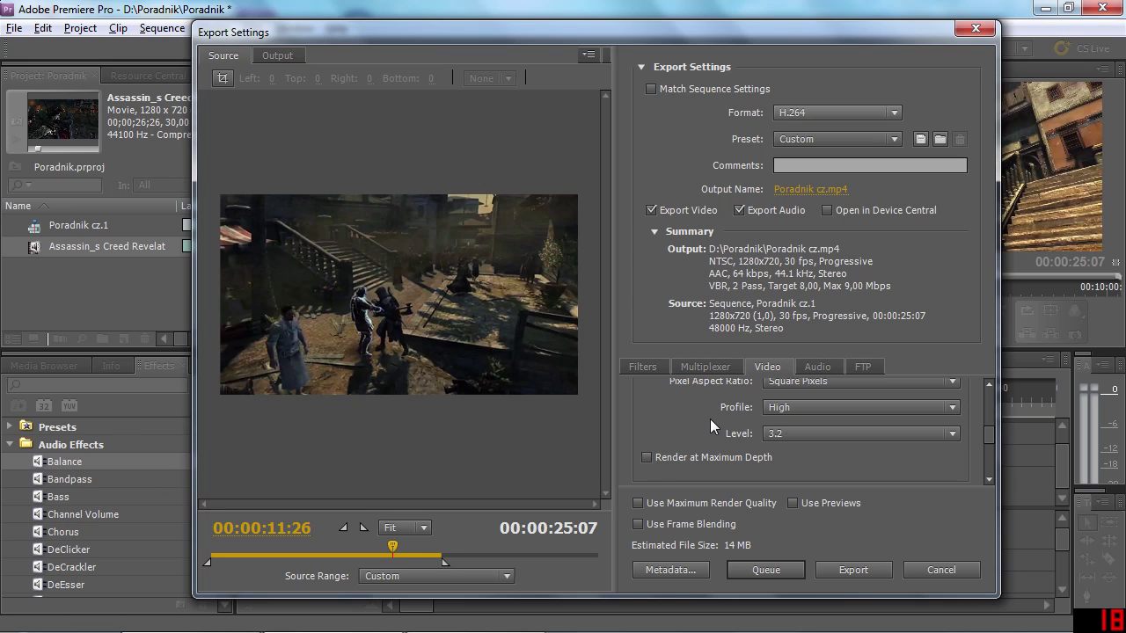
scroll(710, 418, down, 1)
scroll(727, 420, down, 1)
scroll(727, 420, down, 1)
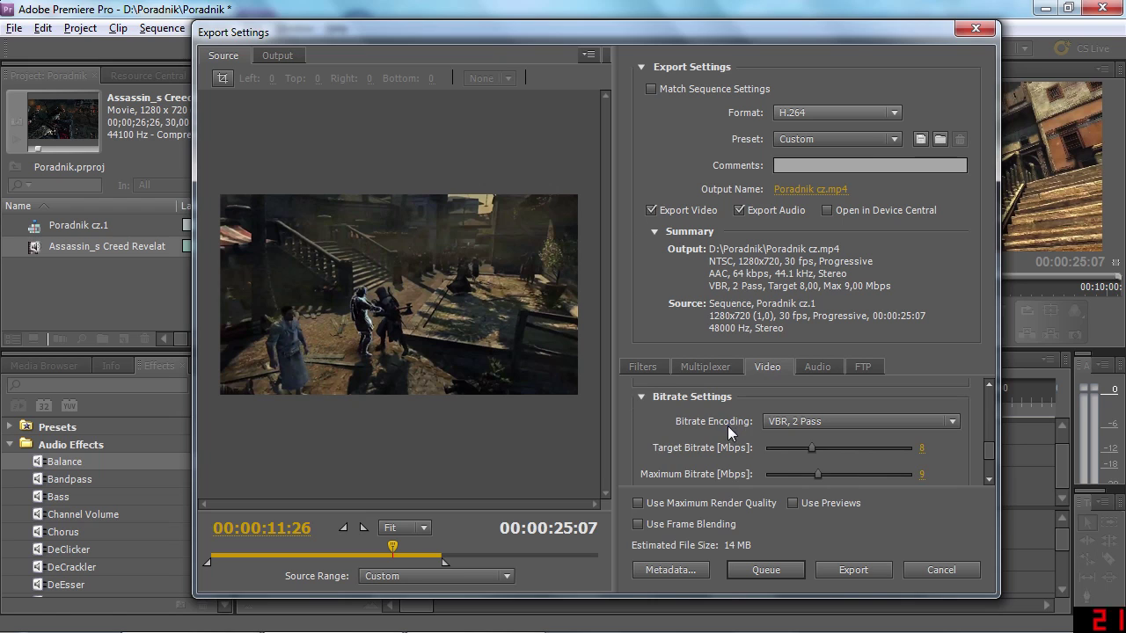
Set Bitrate Encoding to VBR, 1 Pass, keeping the 8 Mbps target and 9 Mbps maximum.
scroll(726, 438, down, 1)
scroll(725, 438, up, 1)
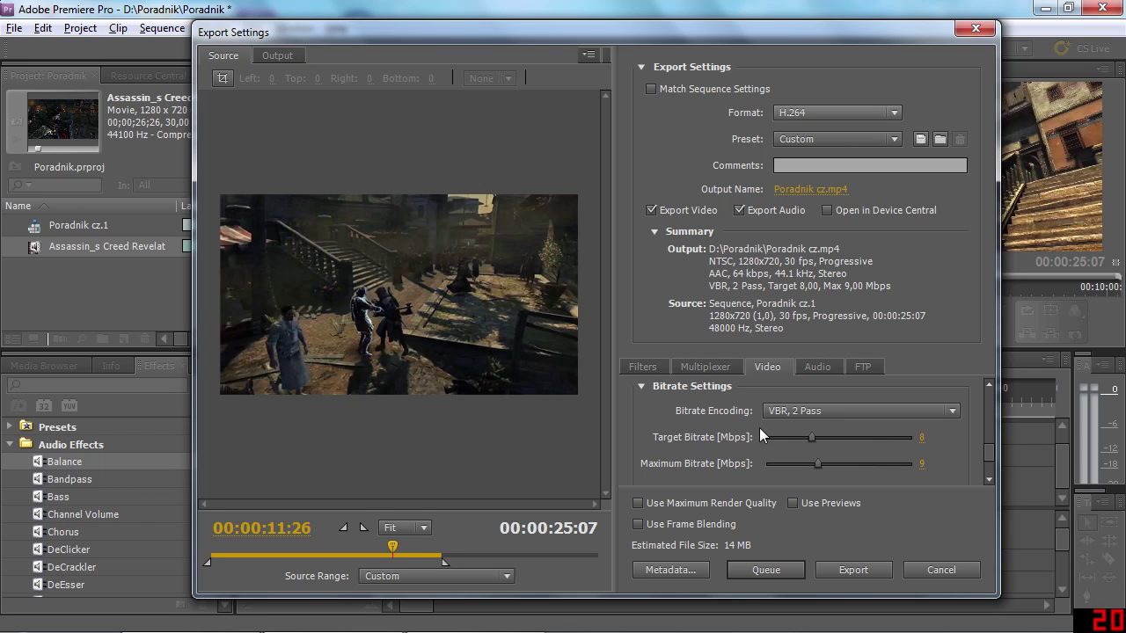
click(789, 412)
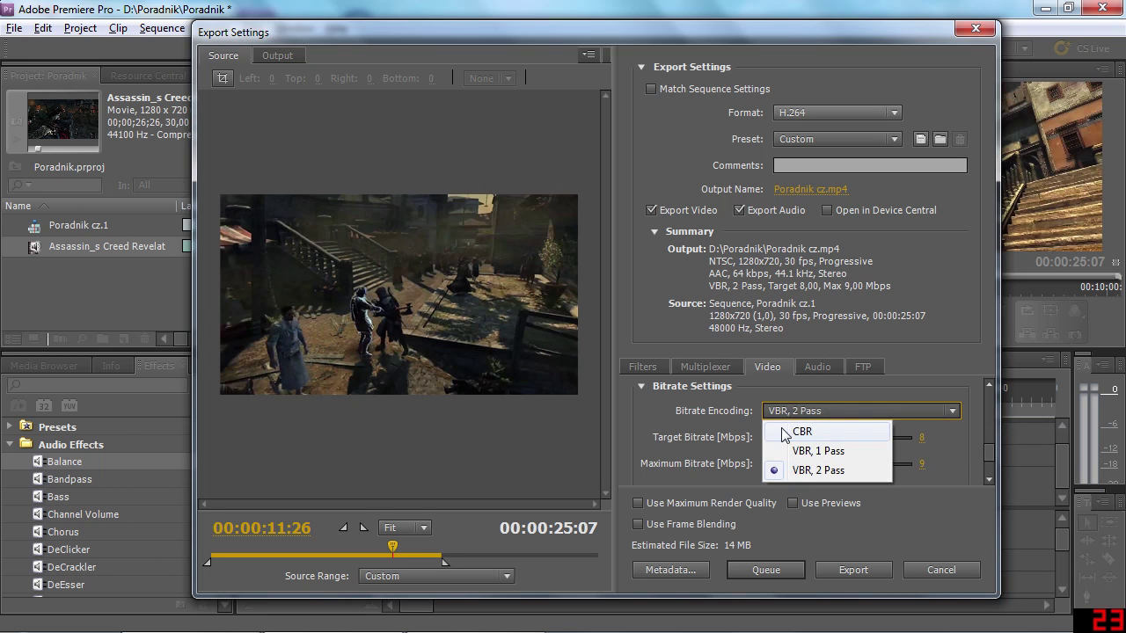
click(776, 407)
click(810, 411)
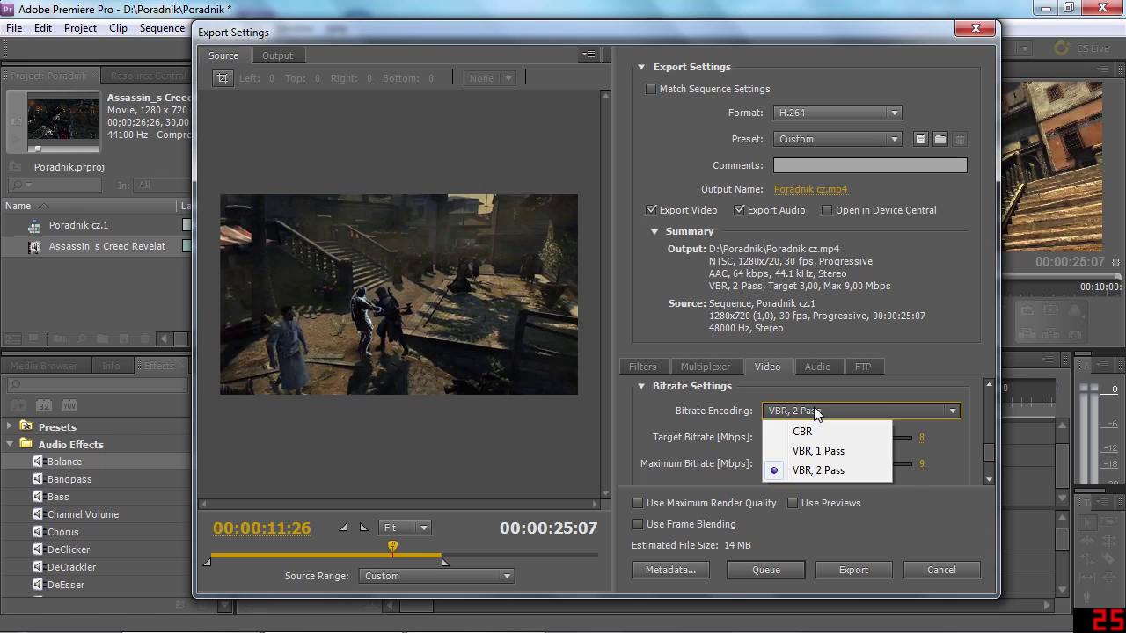
click(815, 450)
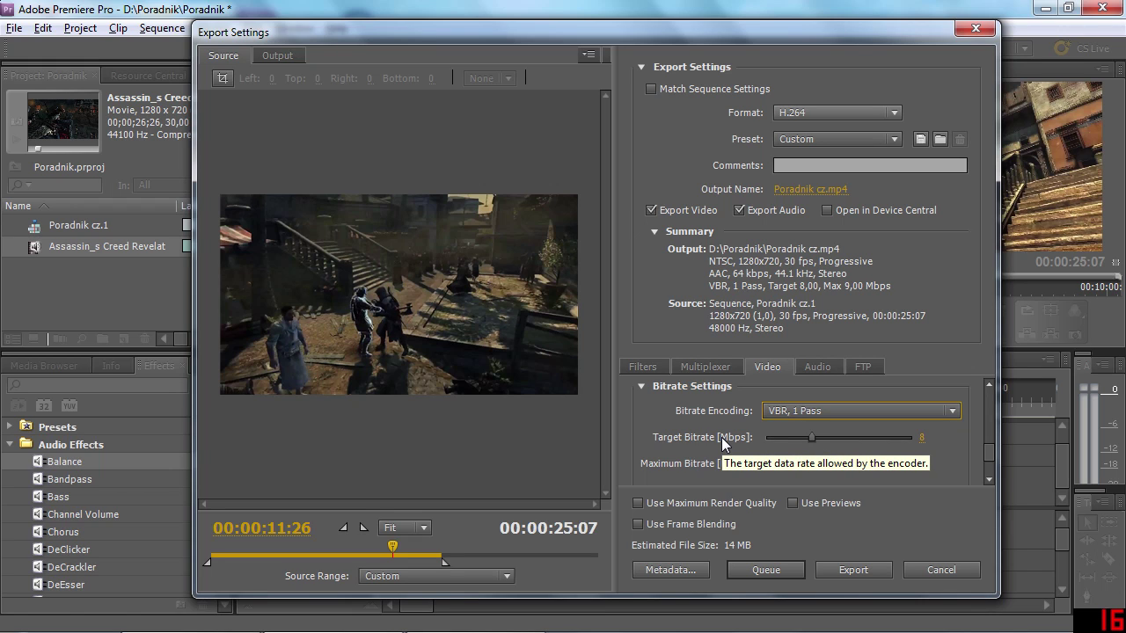
click(823, 411)
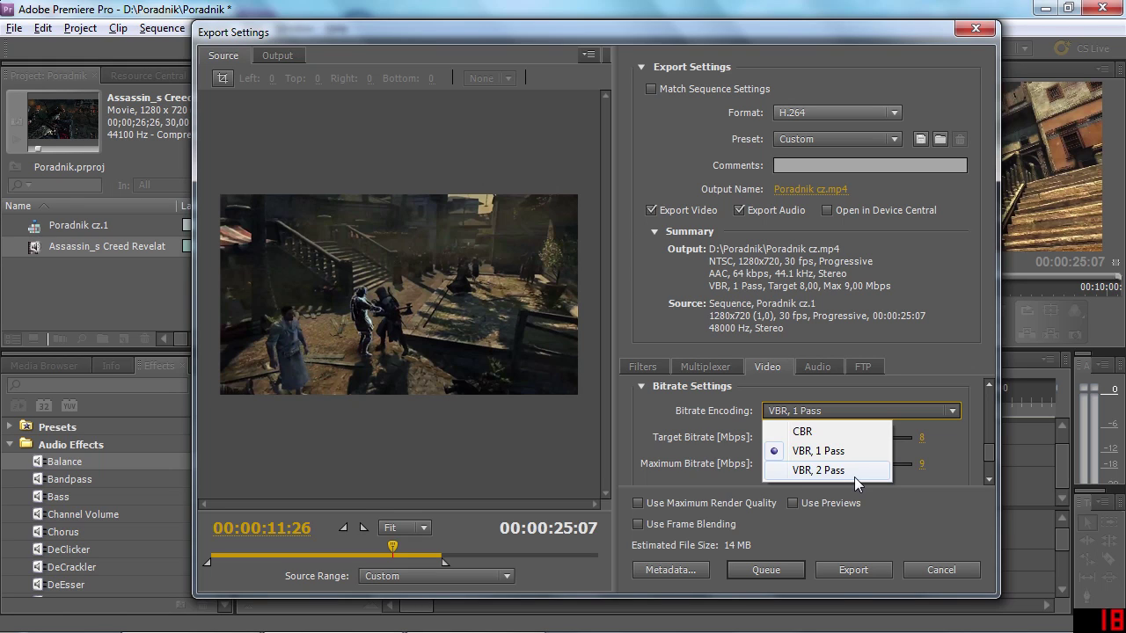
click(652, 436)
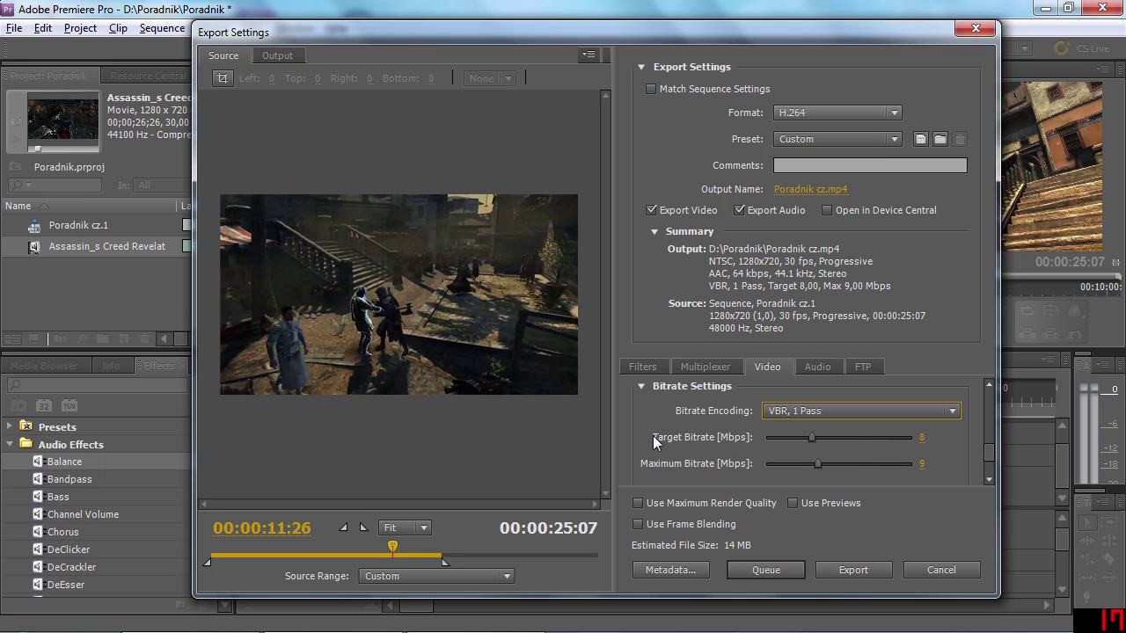
click(818, 412)
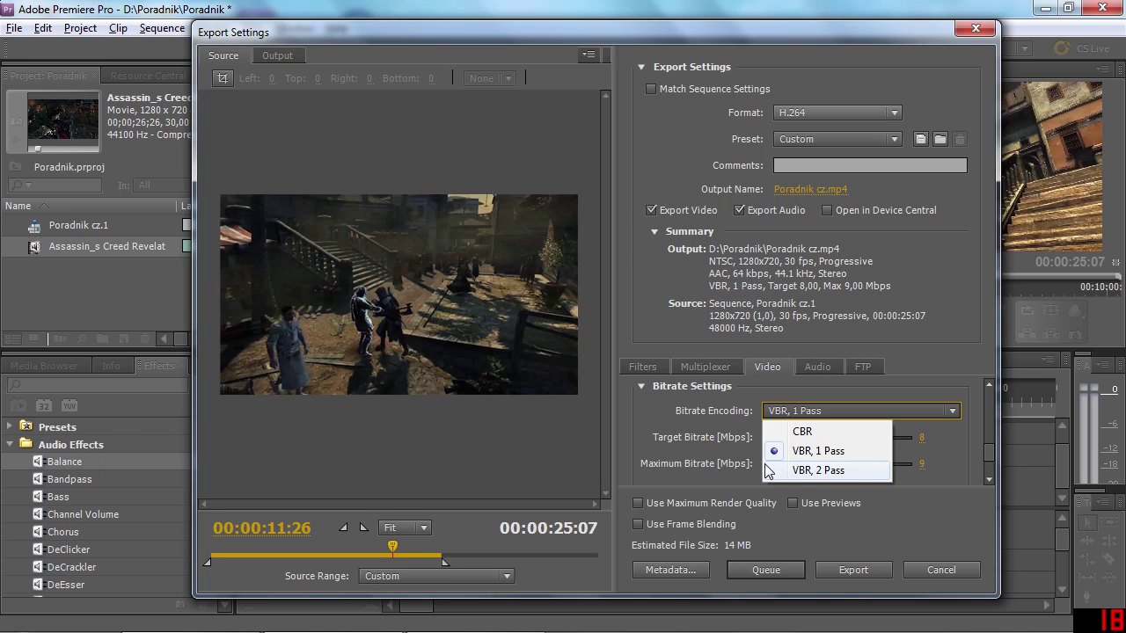
click(718, 445)
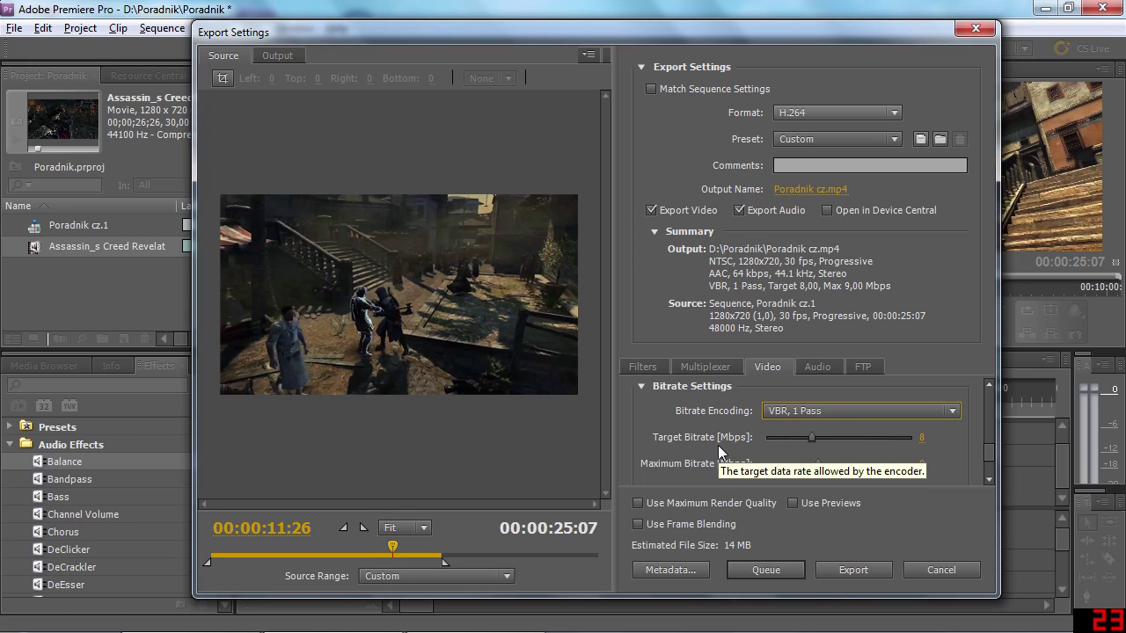
scroll(719, 445, down, 1)
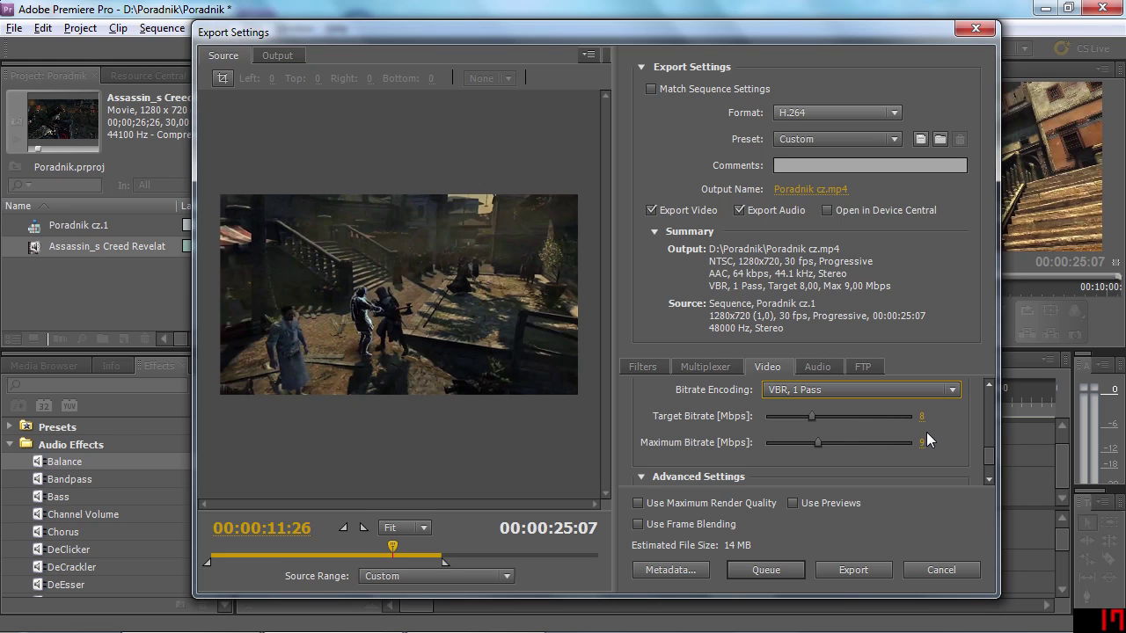
Enter 3 Mbps as the target bitrate and 6 Mbps as the maximum bitrate.
click(922, 416)
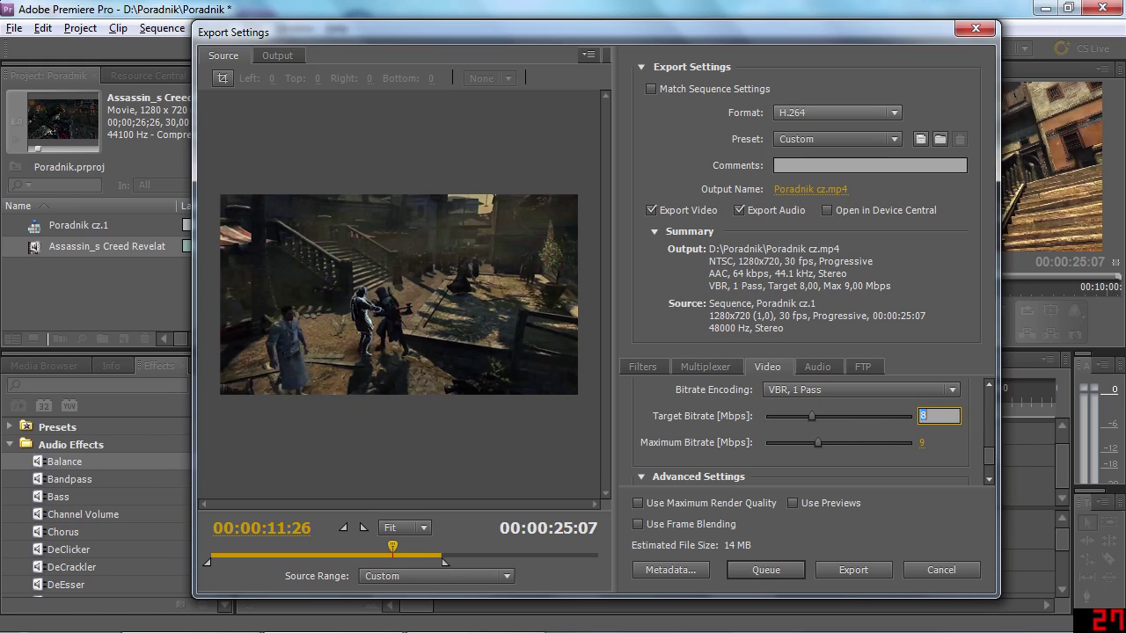
text(2)
key(BackSpace)
text(3)
click(922, 443)
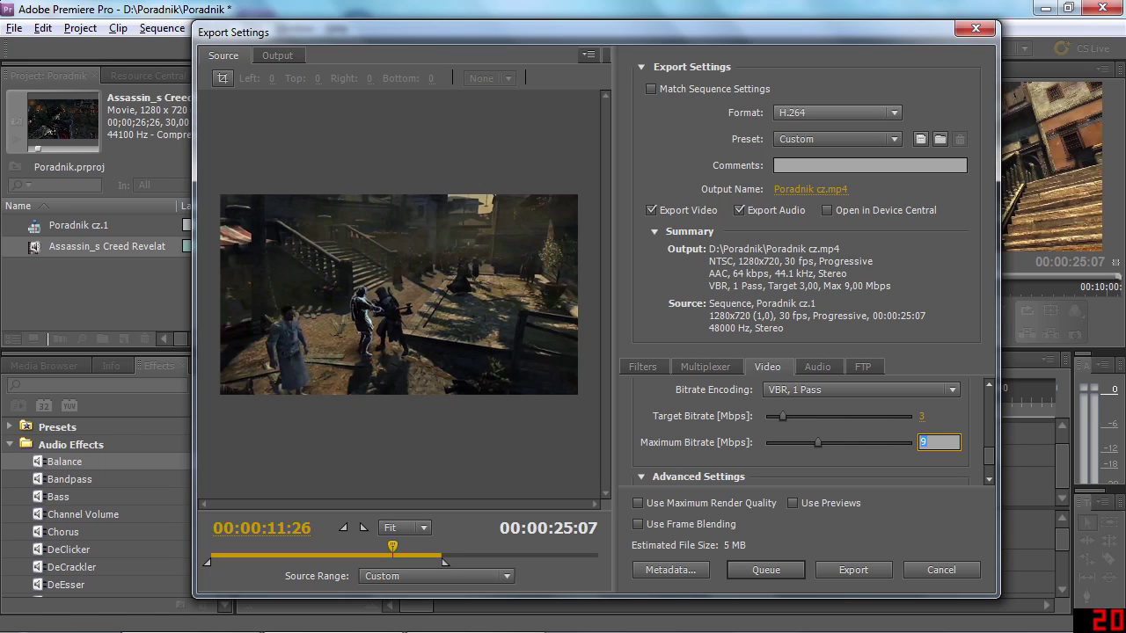
text(6)
key(Return)
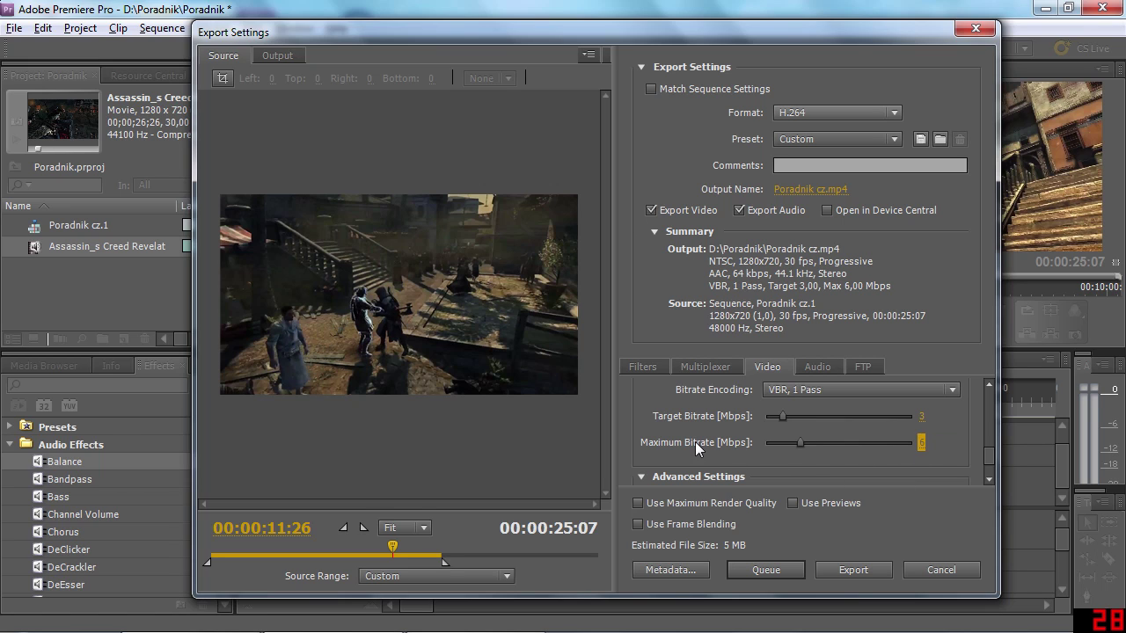
scroll(695, 442, down, 3)
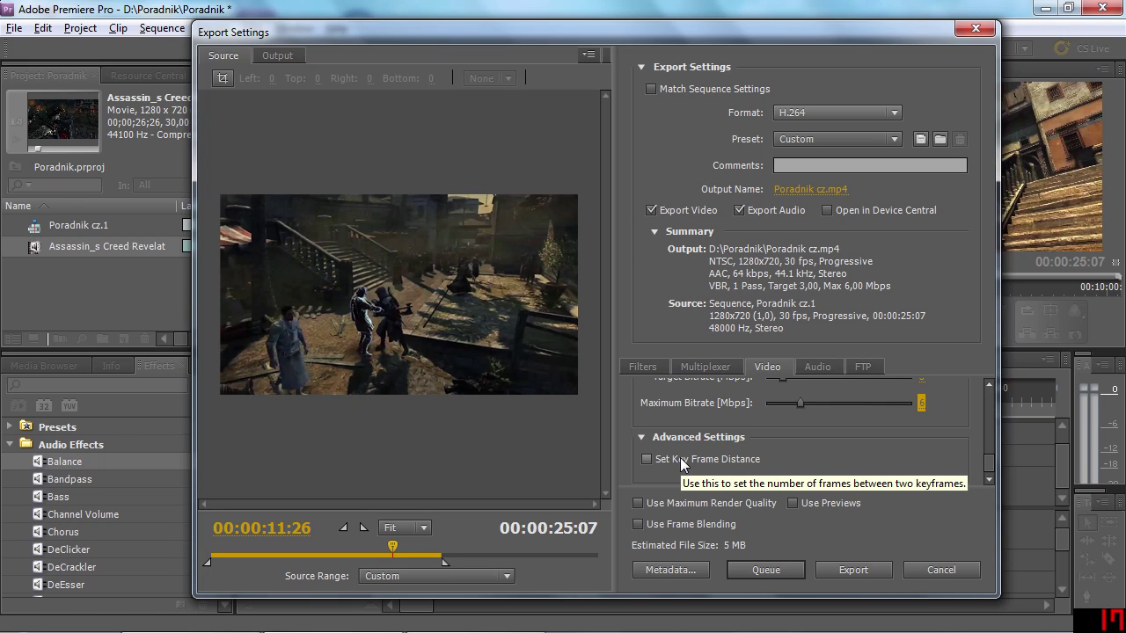
click(825, 364)
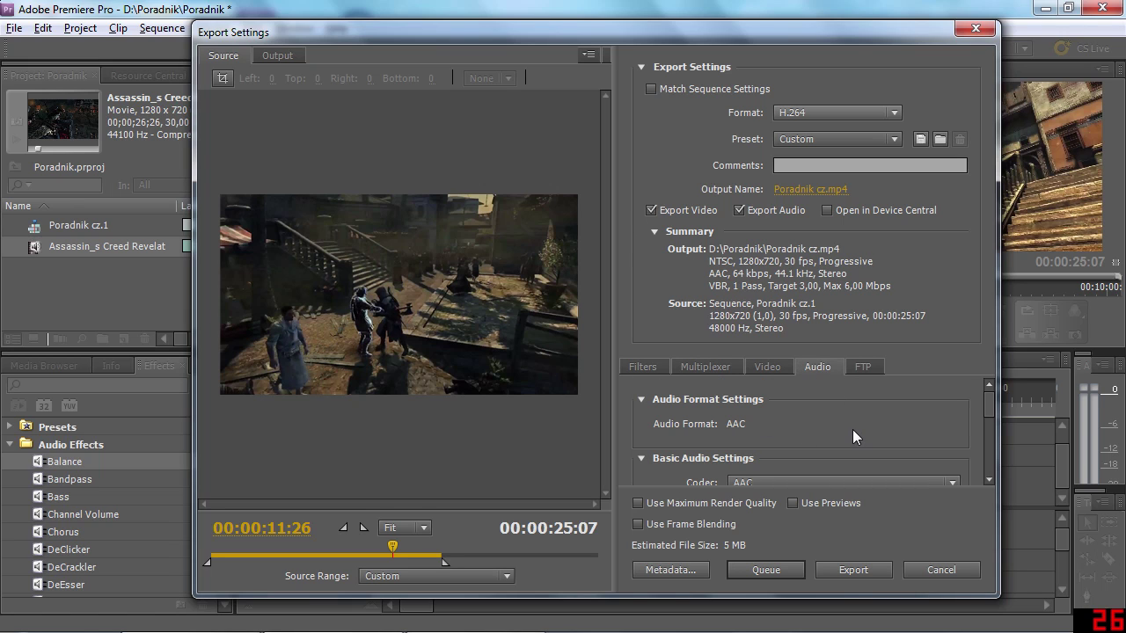
Keep AAC as the audio codec and Stereo as the output channels.
scroll(852, 426, down, 2)
click(775, 408)
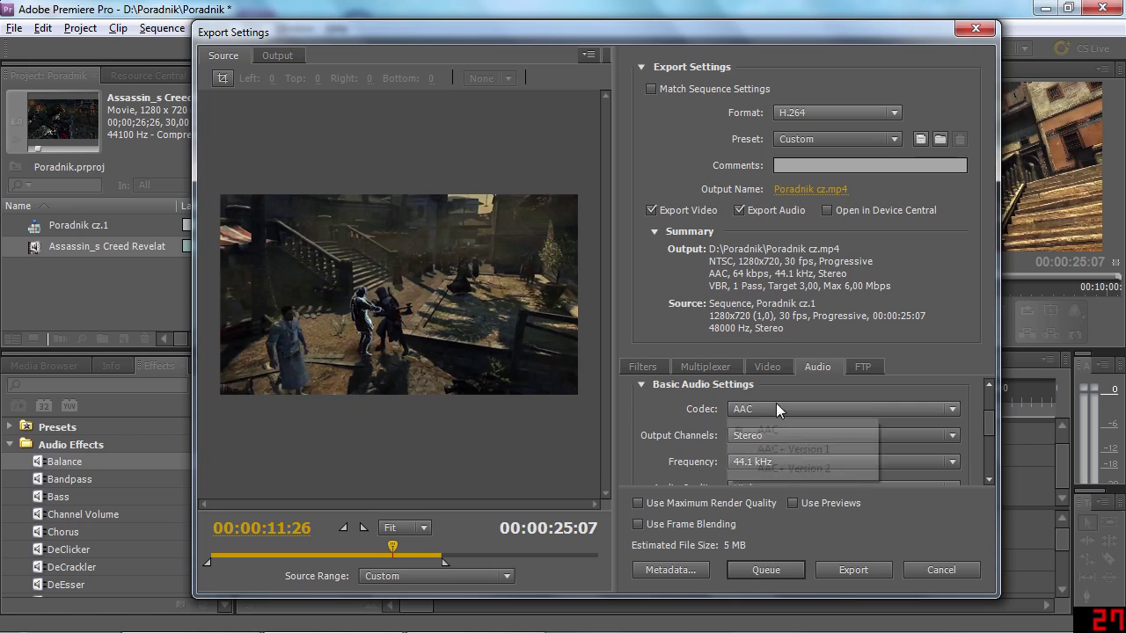
click(697, 414)
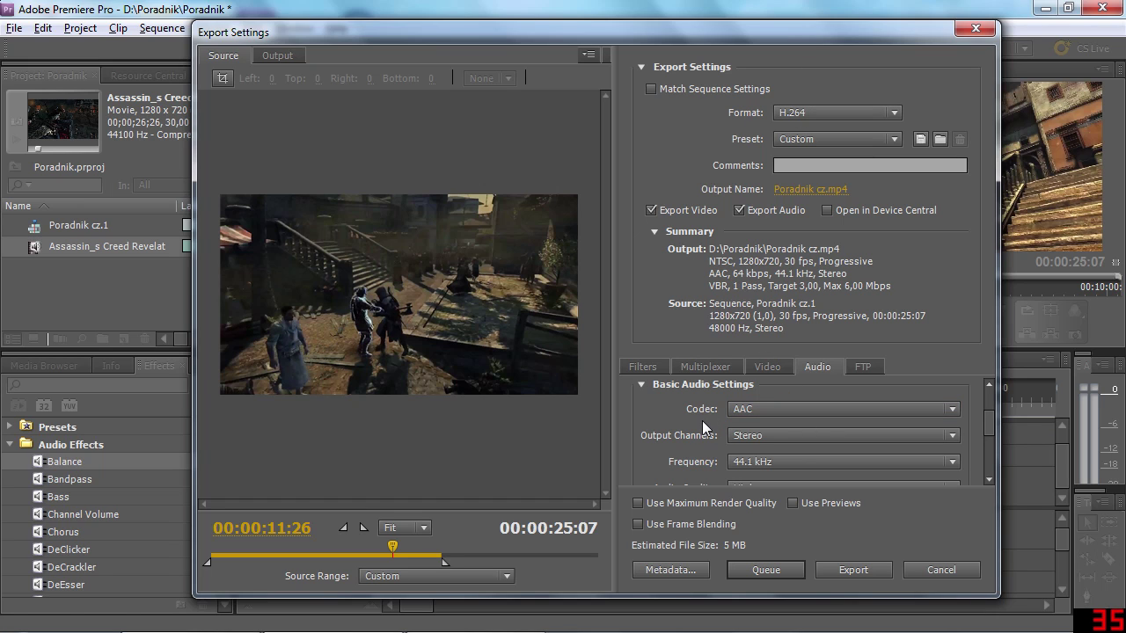
scroll(702, 427, down, 1)
click(758, 415)
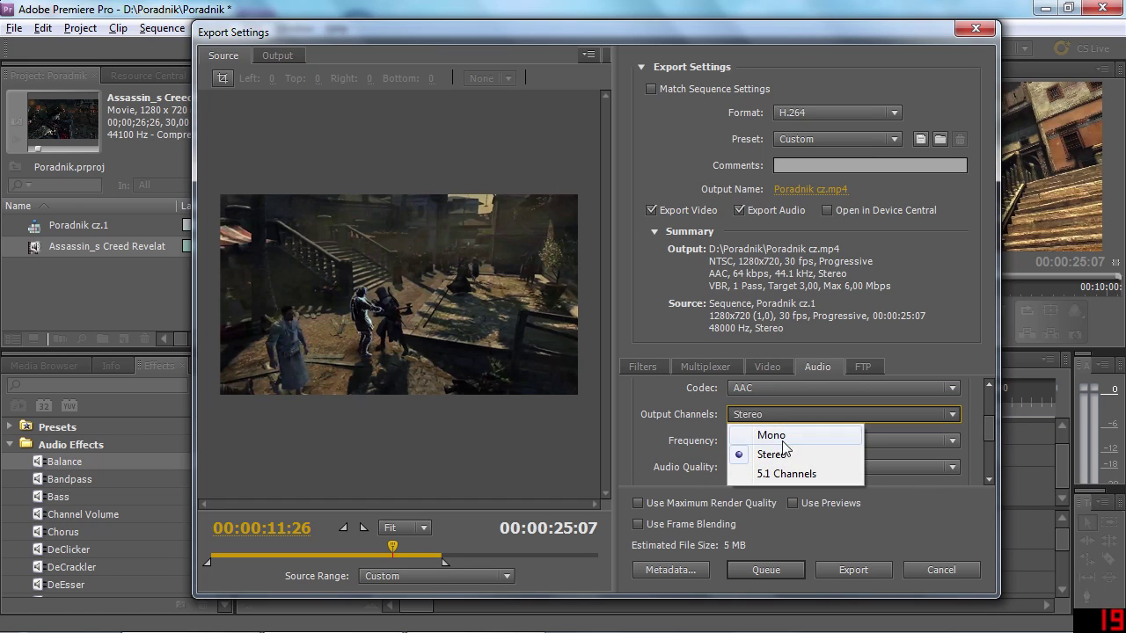
click(785, 453)
click(775, 416)
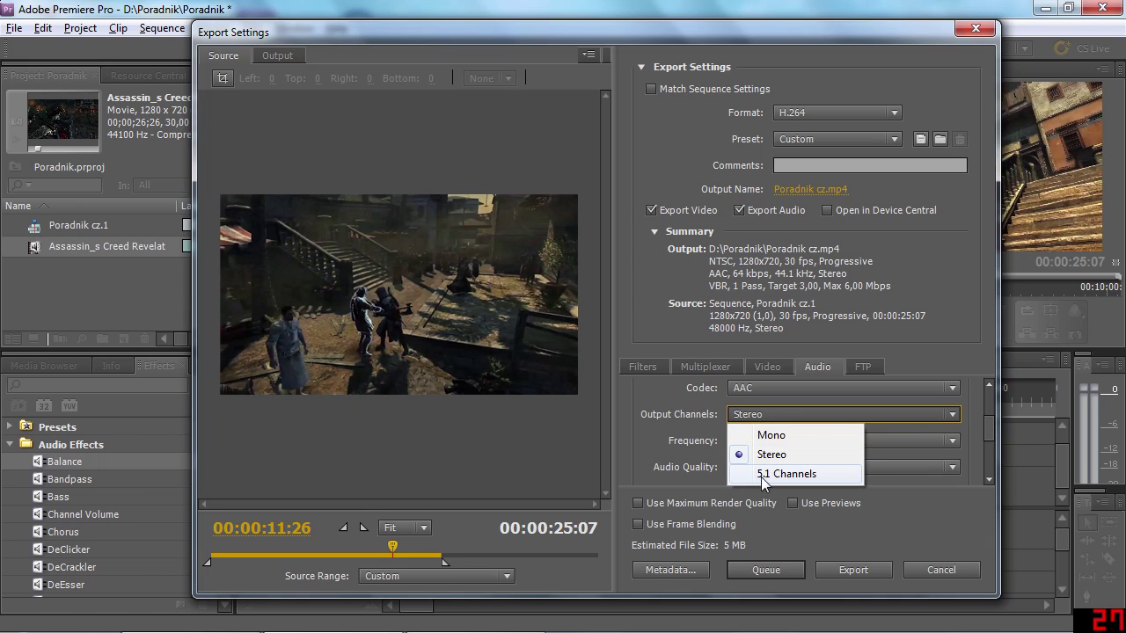
click(708, 448)
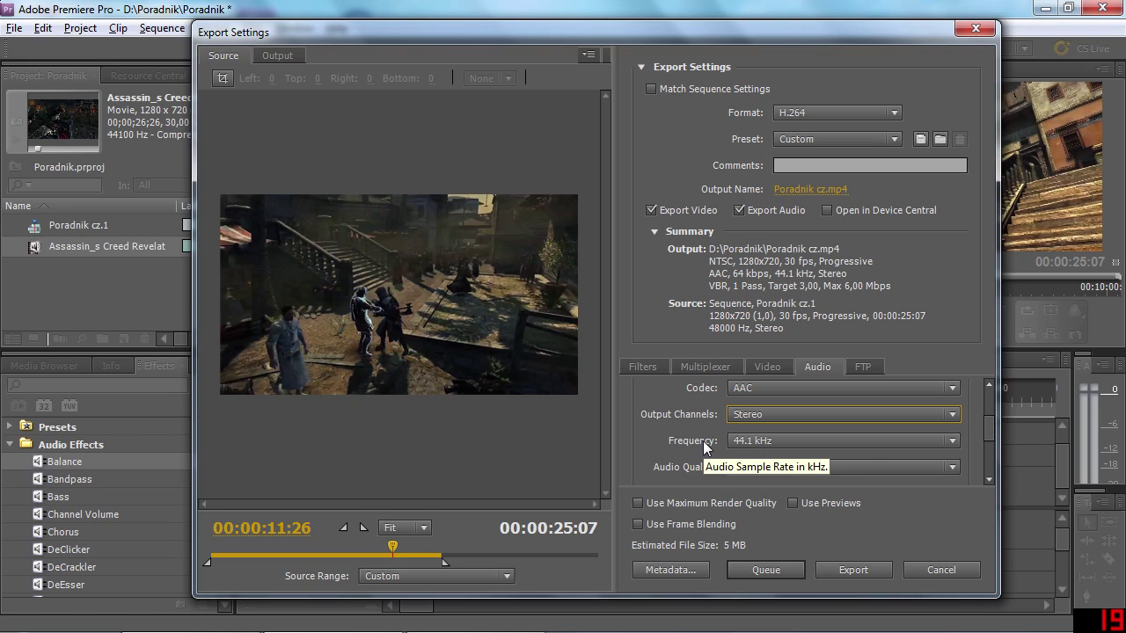
Keep the 44.1 kHz sample rate and show the audio bitrate choices, currently 64 kbps.
click(745, 440)
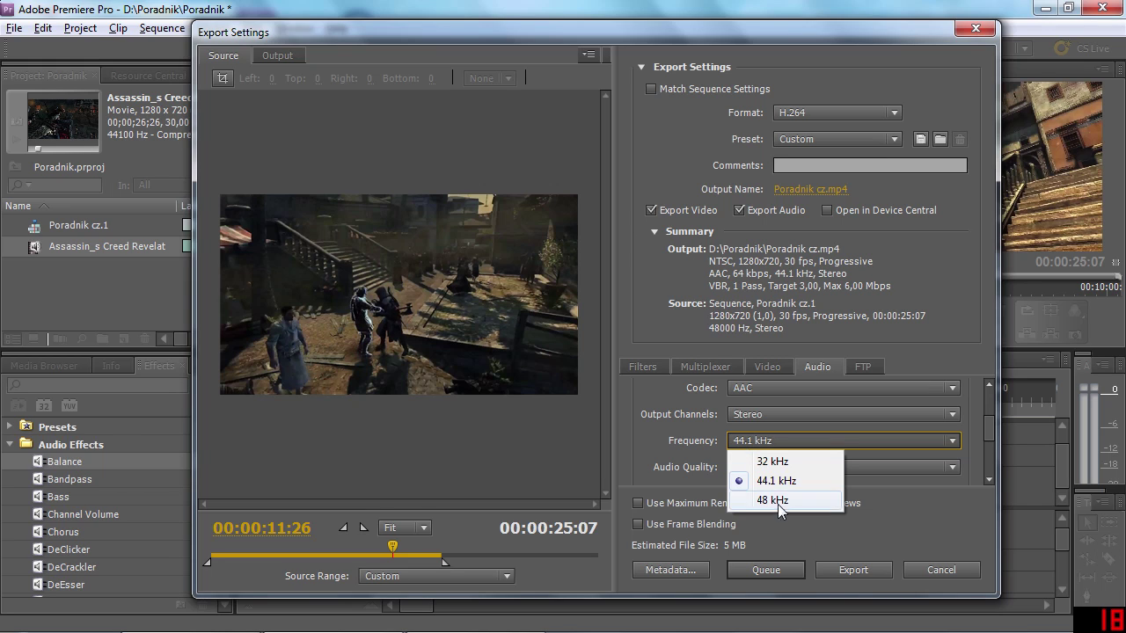
click(778, 481)
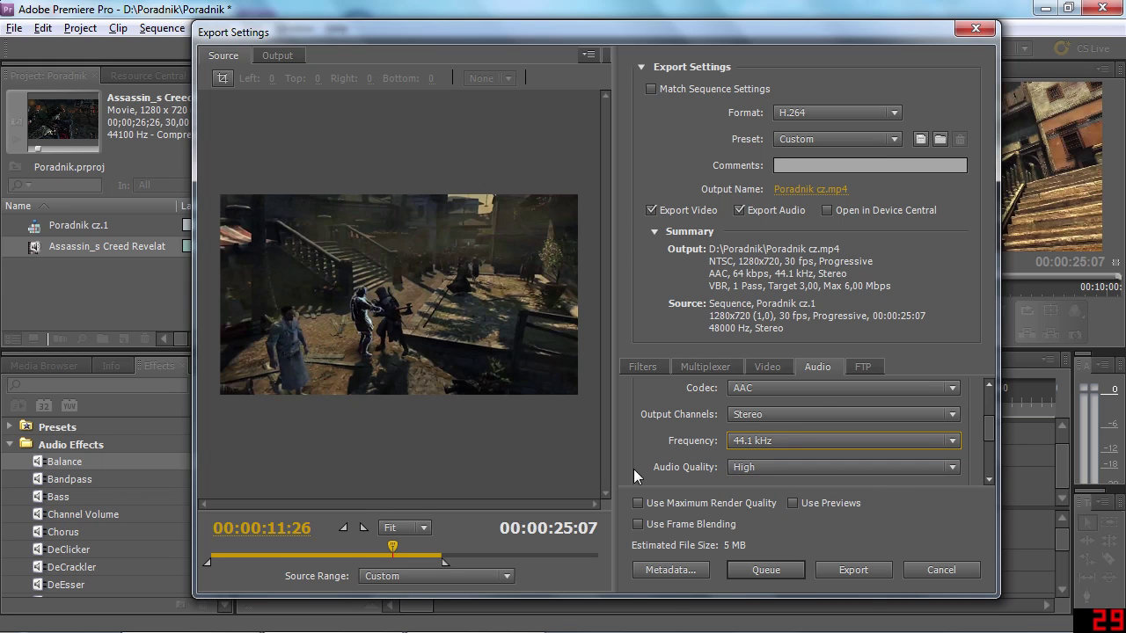
scroll(697, 450, down, 1)
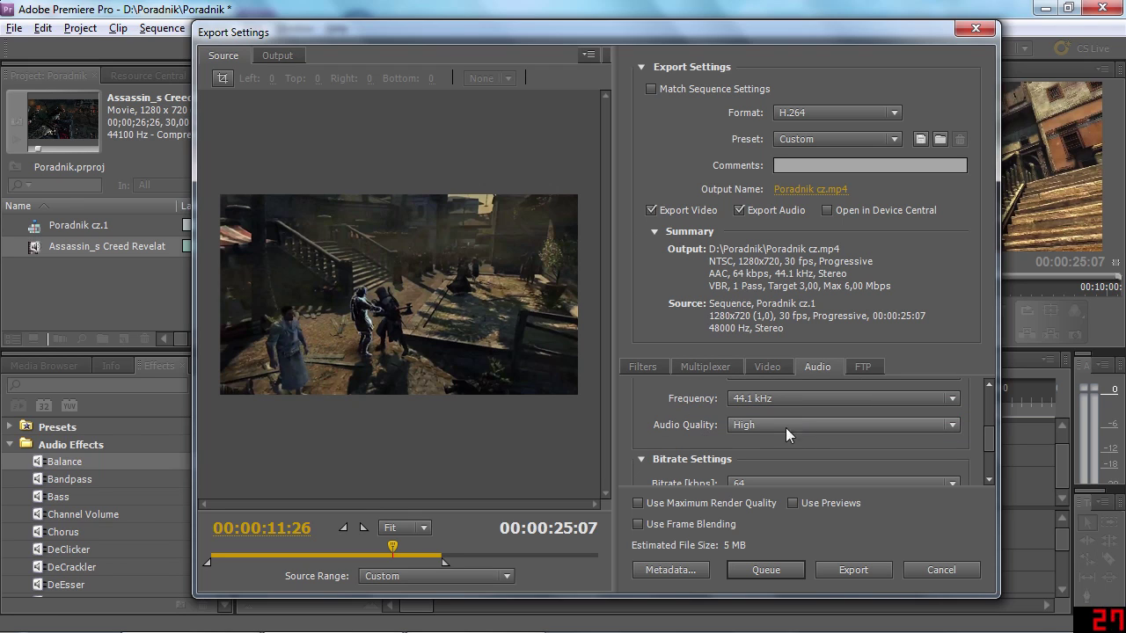
scroll(652, 421, down, 1)
scroll(655, 428, down, 1)
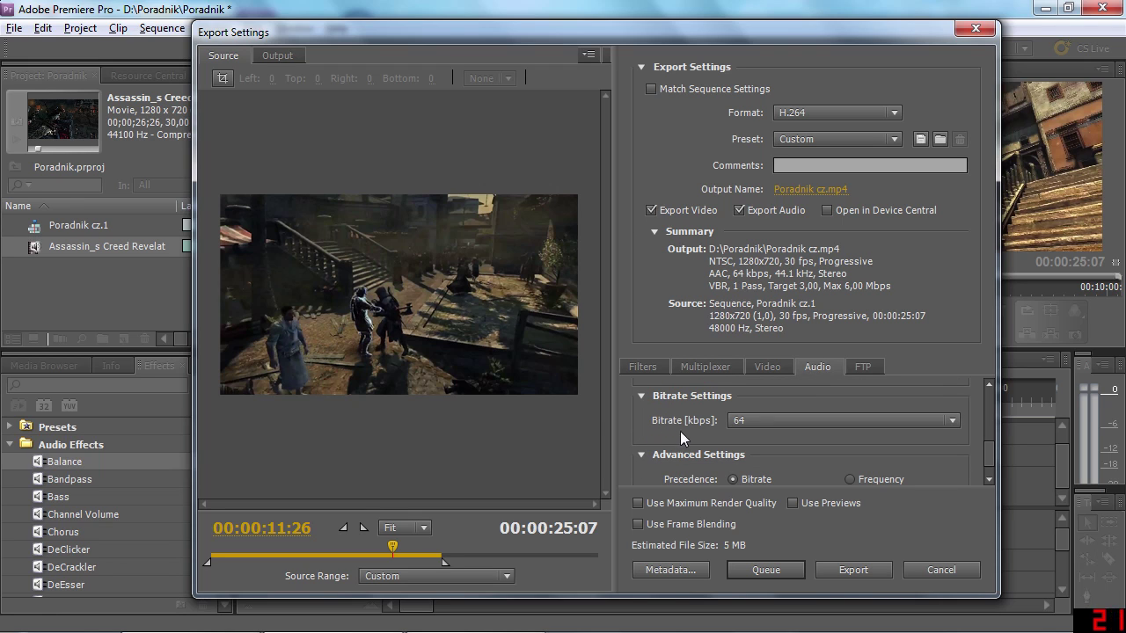
click(773, 420)
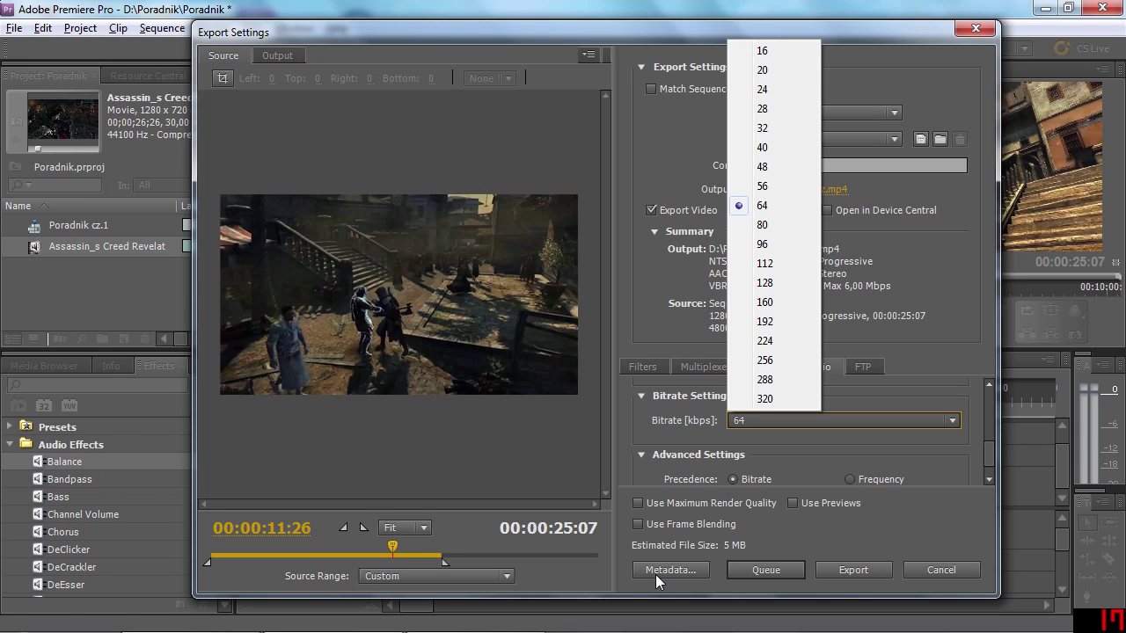
Set the AAC audio bitrate to 128 kbps after briefly choosing 256 kbps.
click(765, 360)
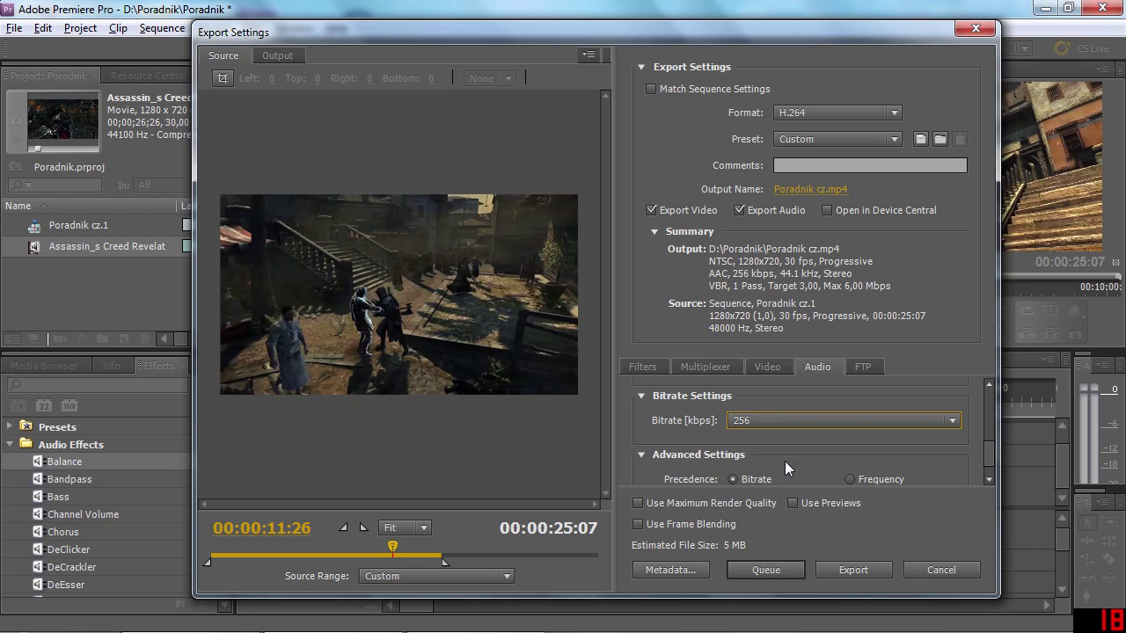
click(792, 420)
click(776, 283)
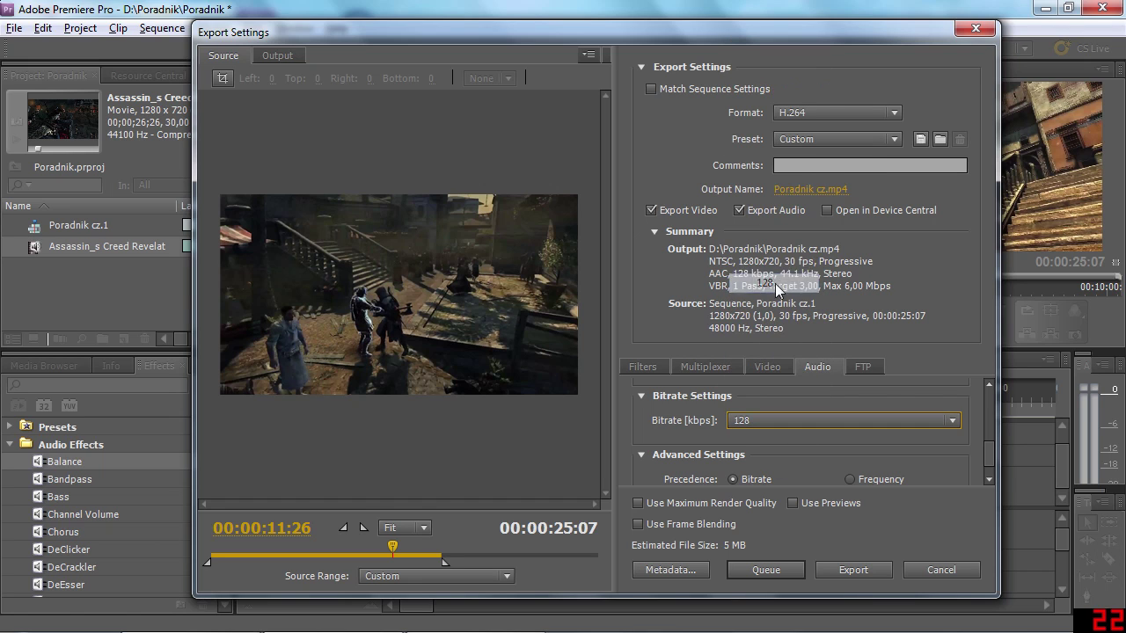
scroll(682, 419, down, 1)
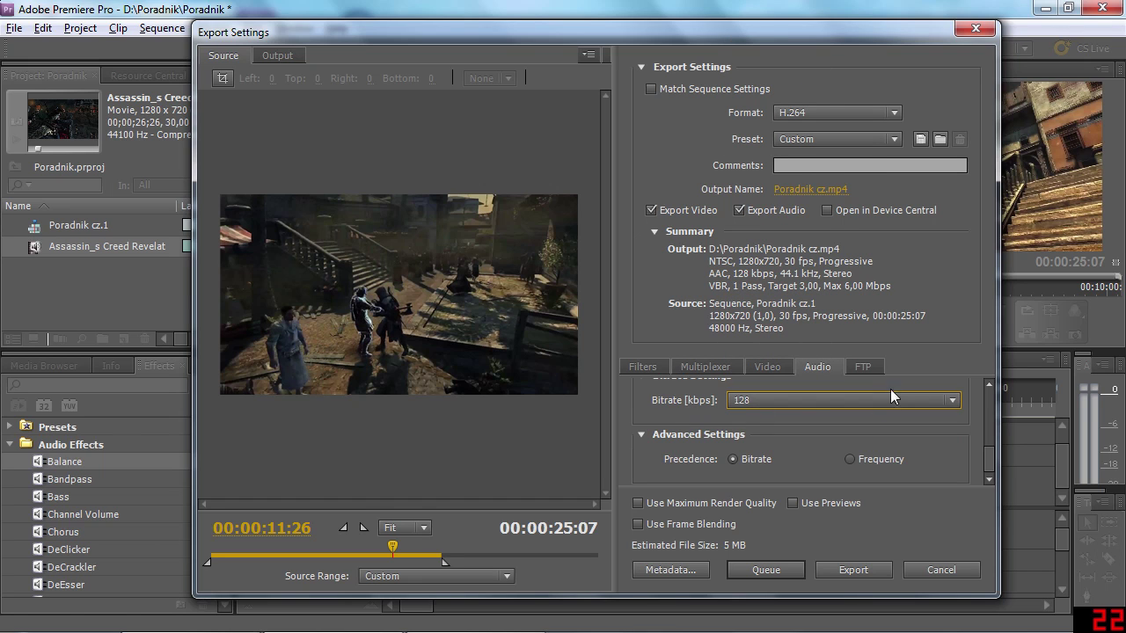
click(863, 367)
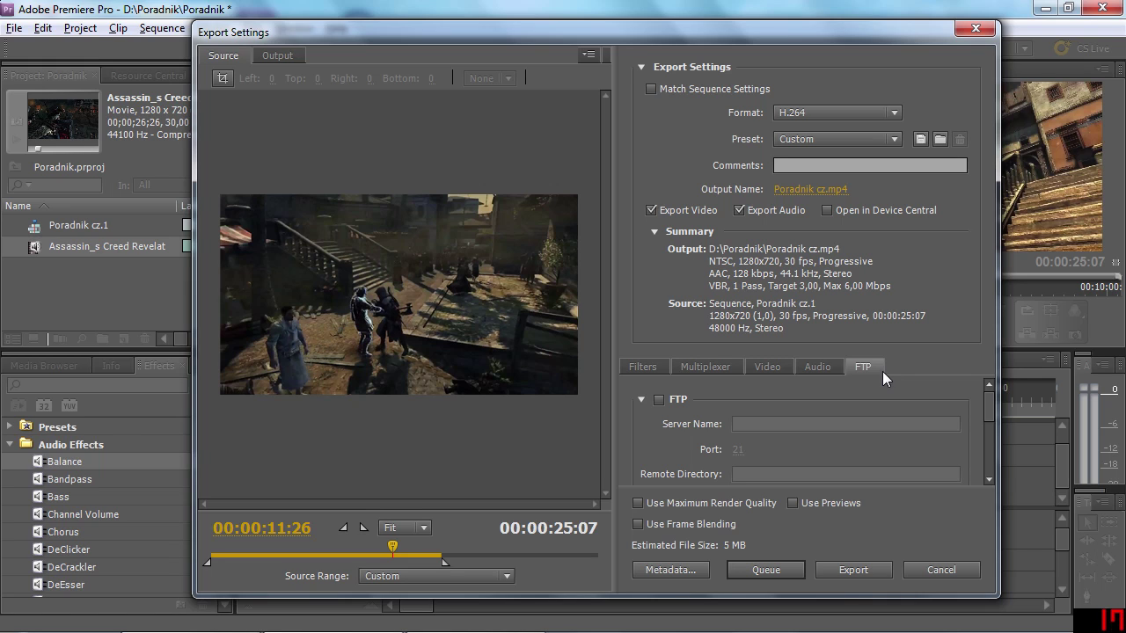
Save the export output to the Desktop (Pulpit) as Poradnik cz1.mp4.
click(801, 188)
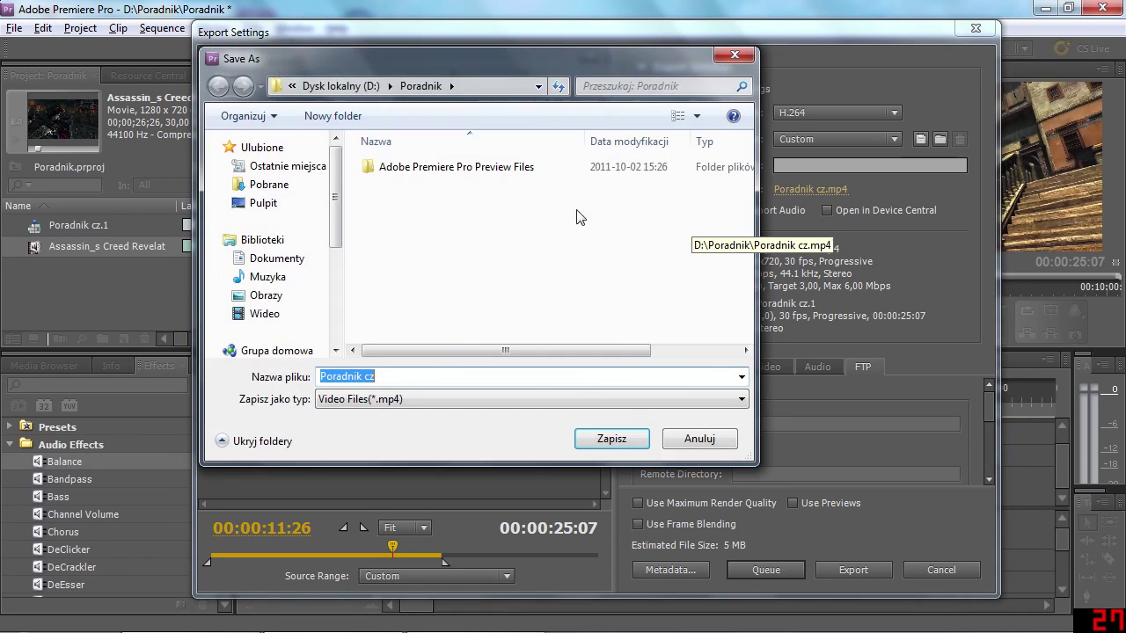
click(261, 208)
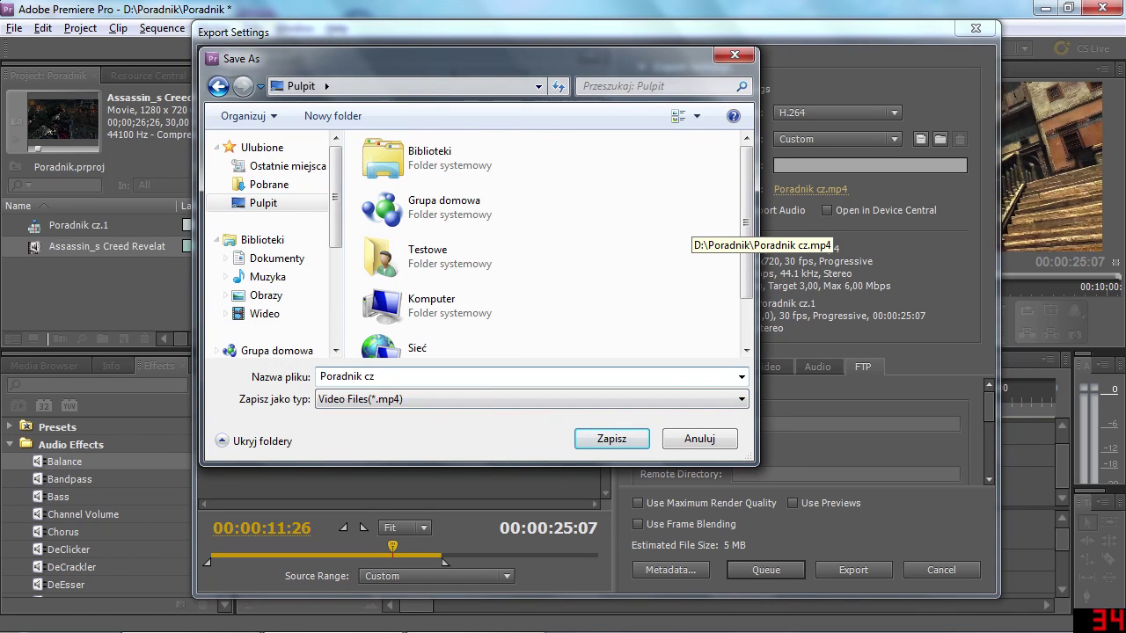
text(1)
click(606, 440)
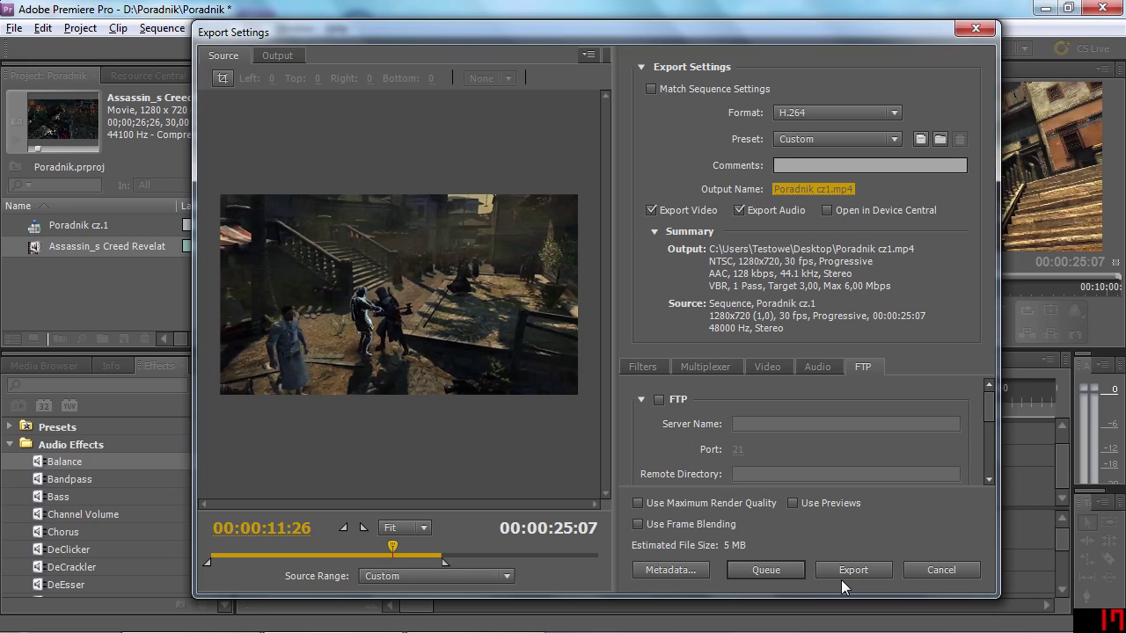
Queue the Poradnik cz.1 export and start encoding it to H.264 in Media Encoder.
click(783, 570)
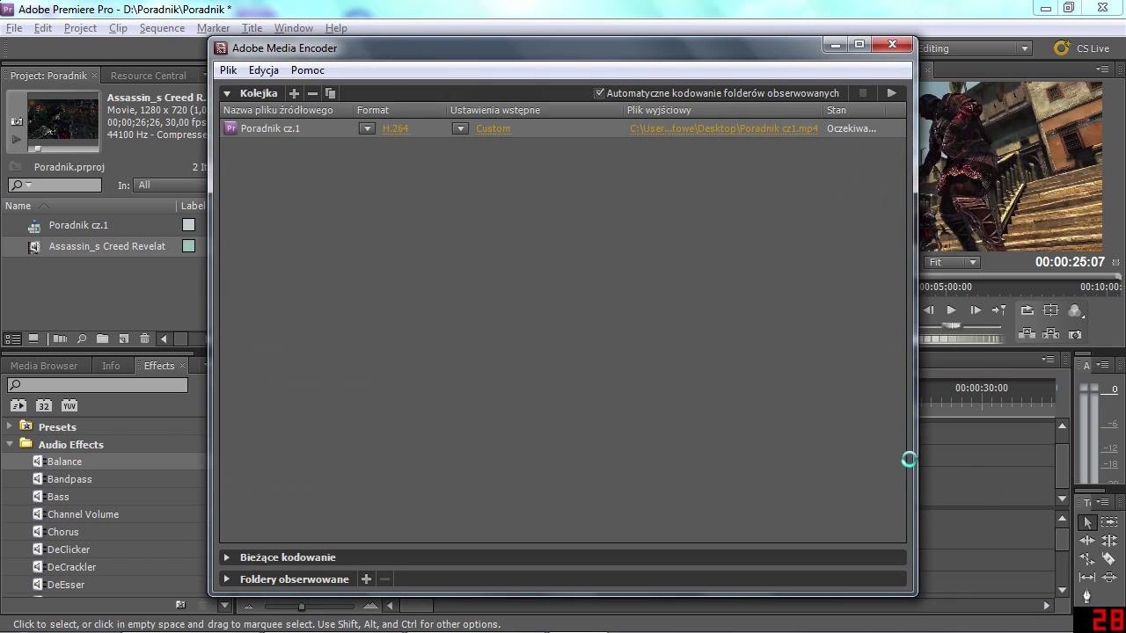
click(891, 93)
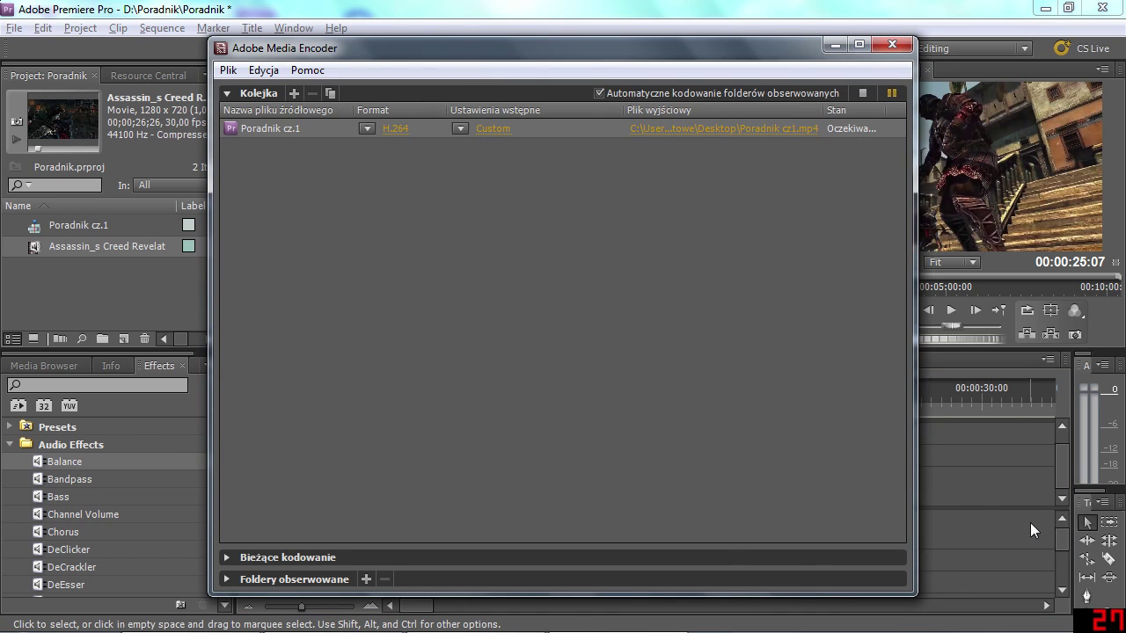
Watch the encode's progress until Poradnik cz1.mp4 is done, then close Media Encoder.
click(1030, 522)
drag(737, 401, 456, 412)
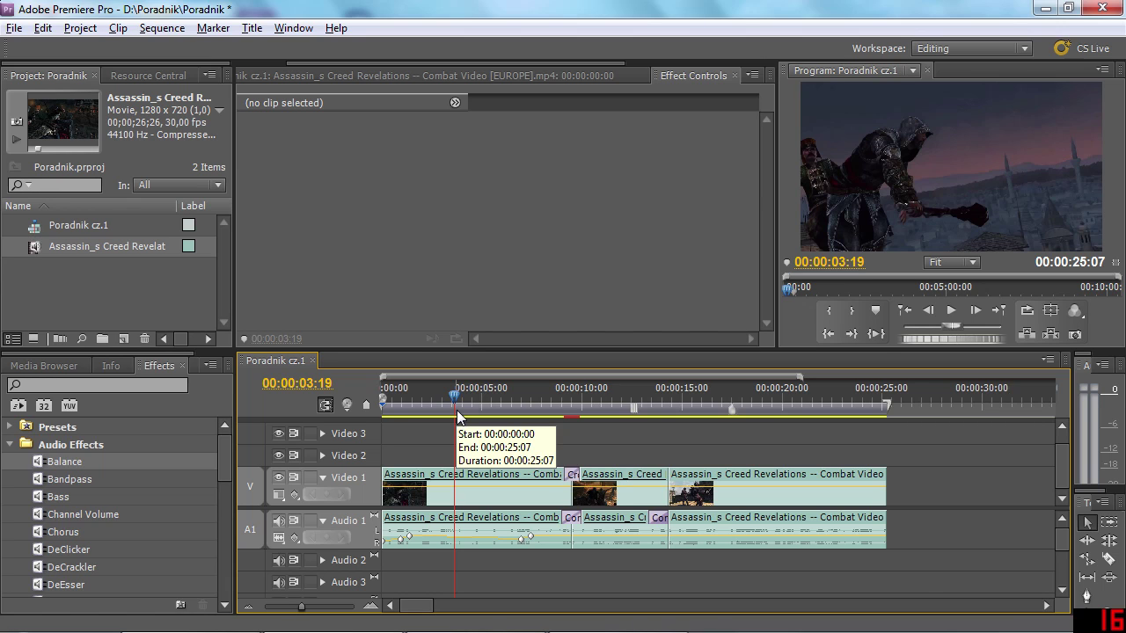
key(alt+Tab)
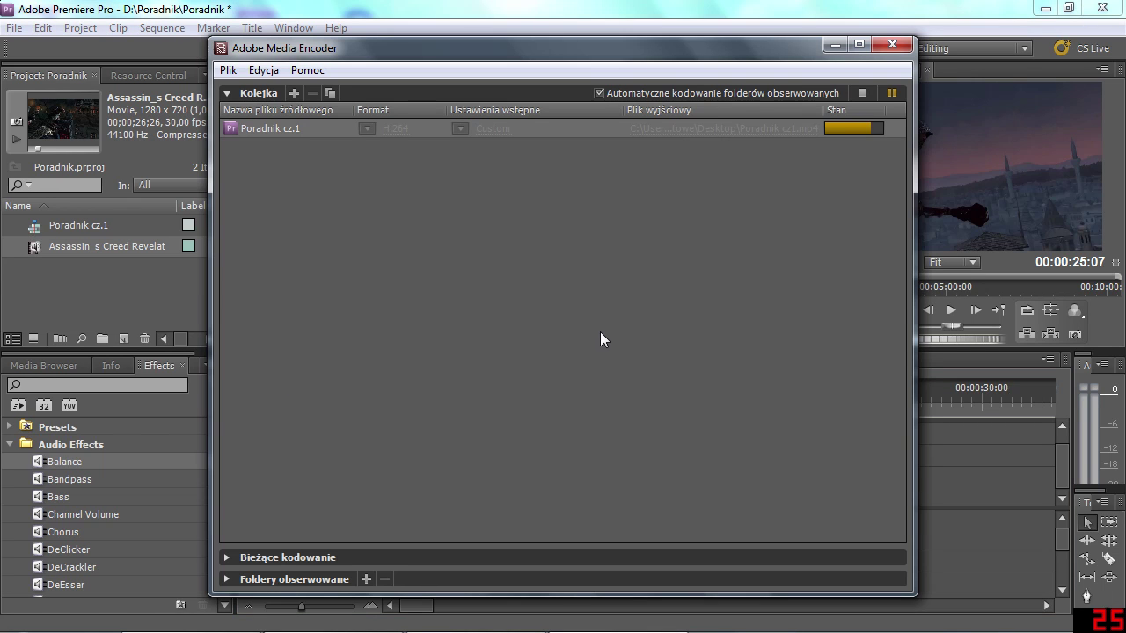
click(227, 558)
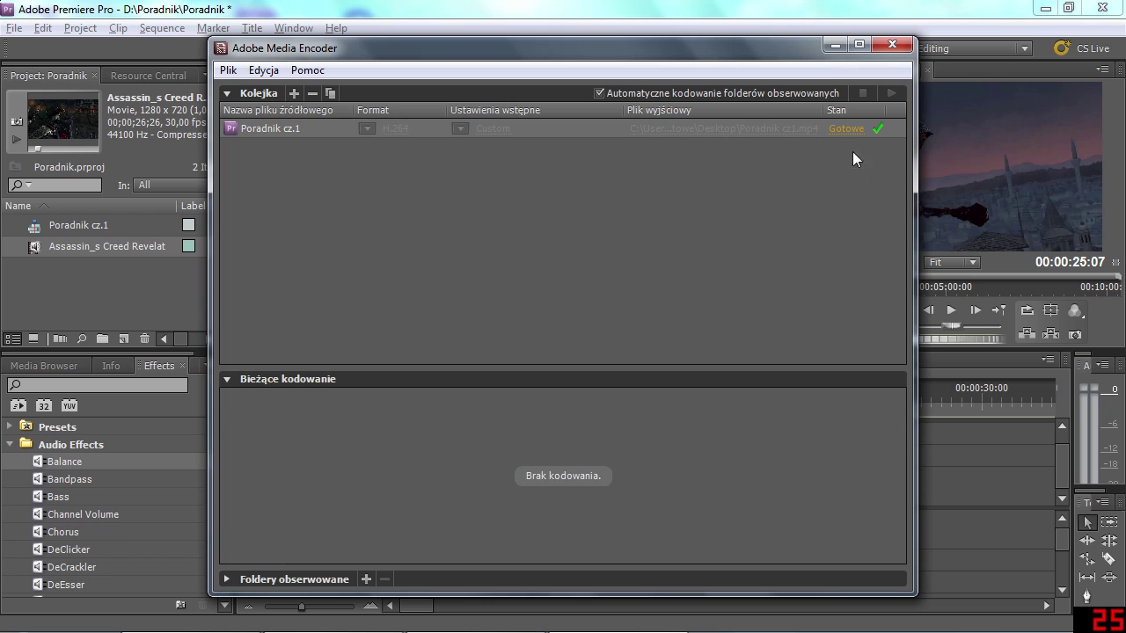
click(877, 44)
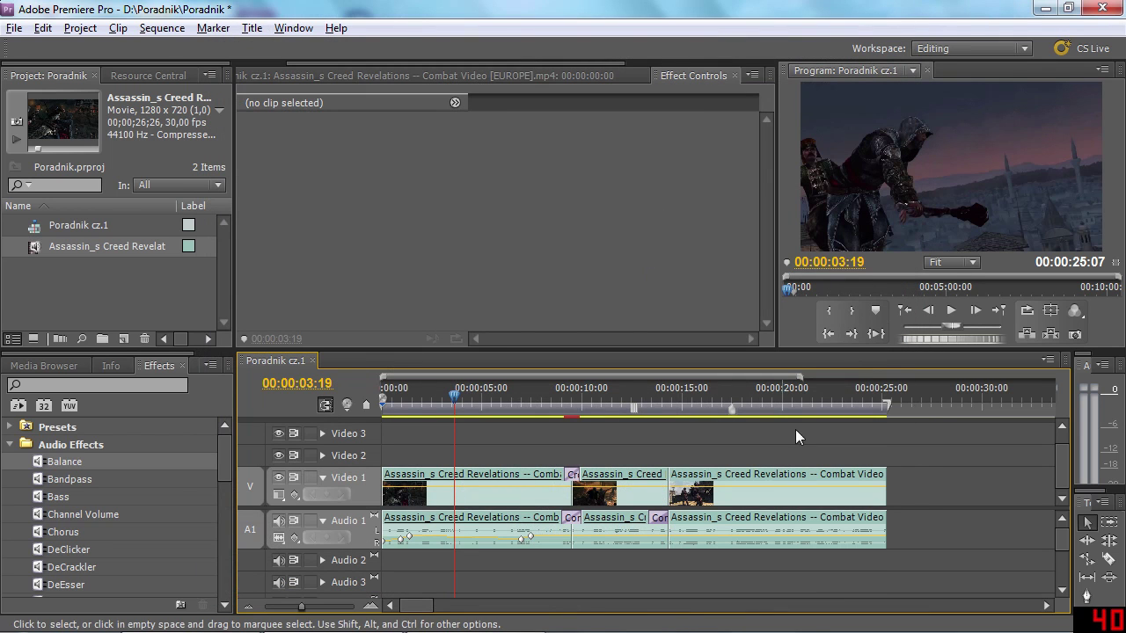
Save the Premiere Pro project with Ctrl+S and exit the program.
key(ctrl+s)
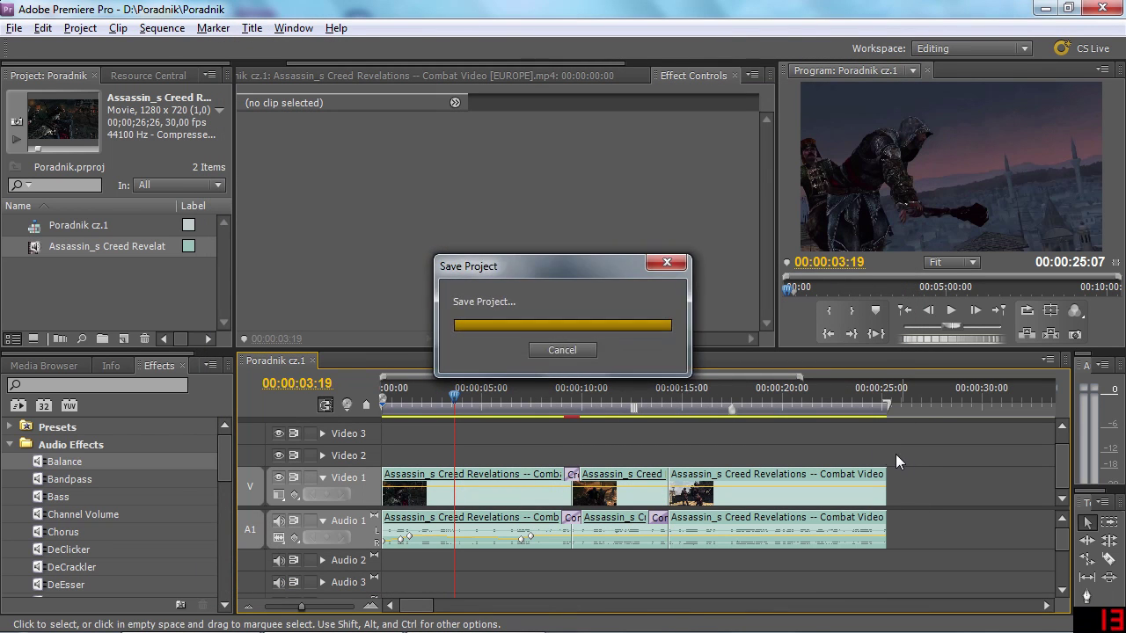
click(1110, 11)
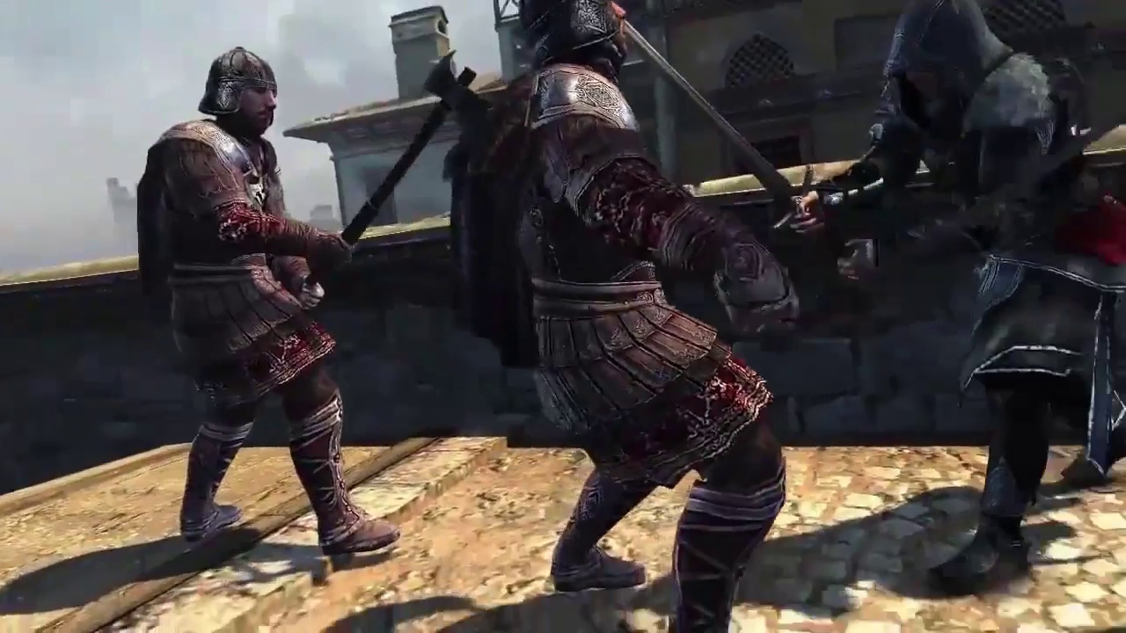
Take Poradnik cz1.mp4 out of full screen, leaving it paused at 00:15 in a regular window.
double_click(1119, 496)
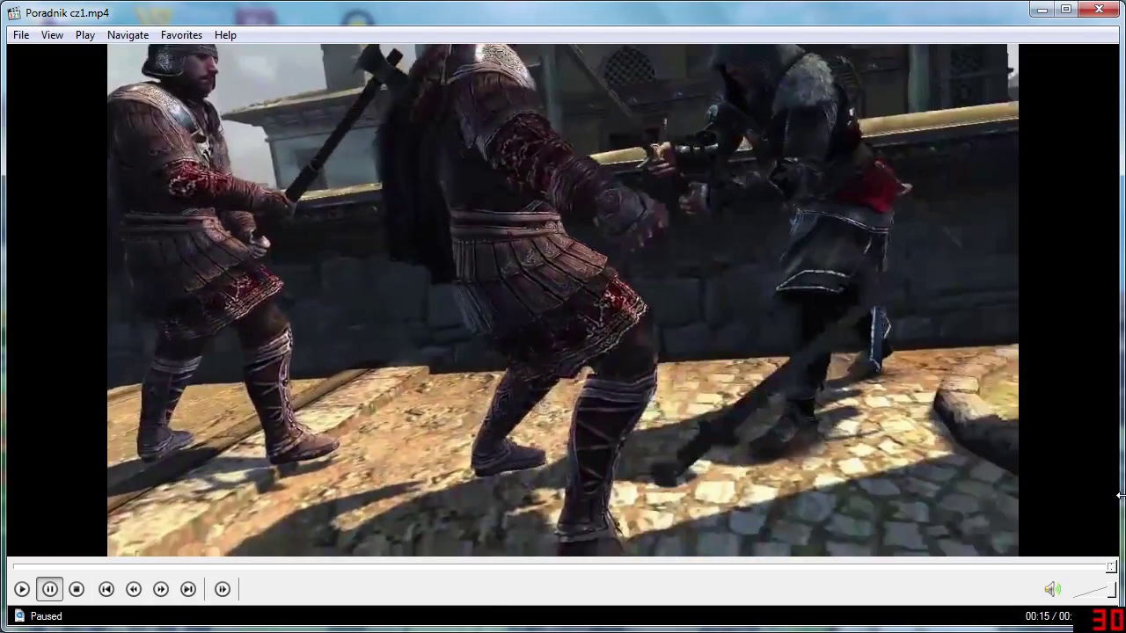